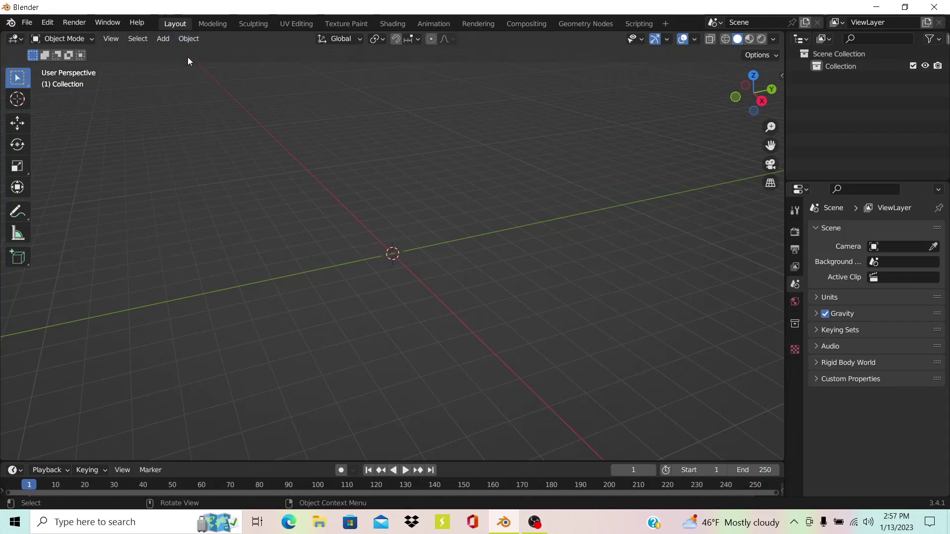
# - Add a Suzanne monkey mesh at the scene origin and orbit the view around it
pyautogui.click(159, 39)
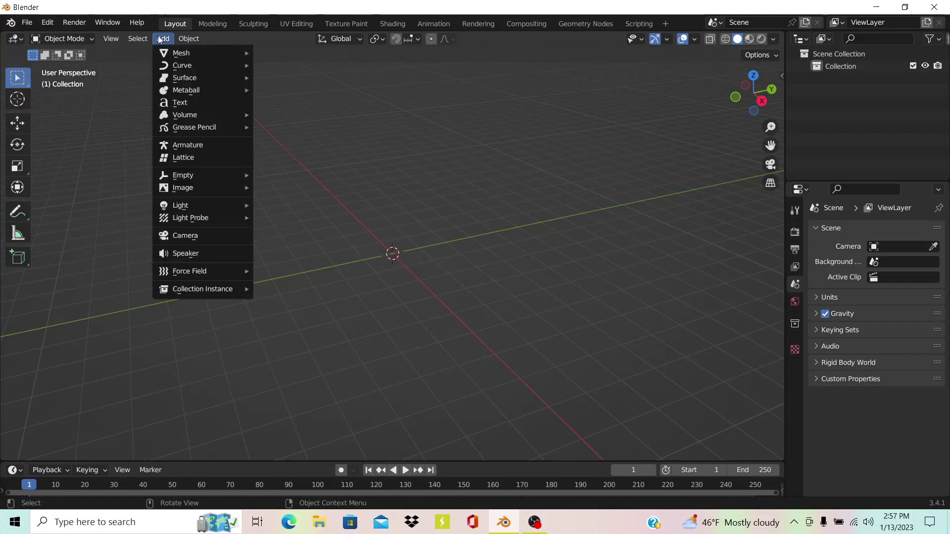
pyautogui.moveTo(197, 54)
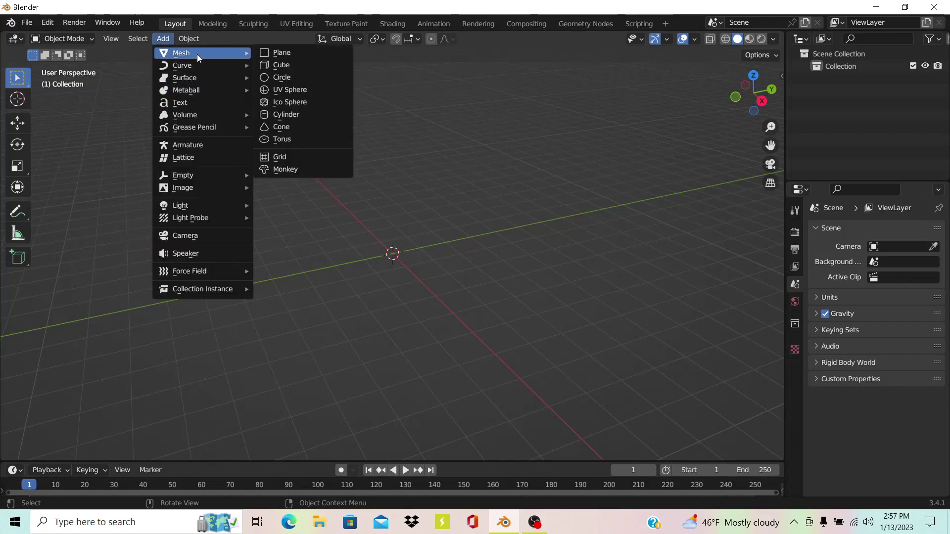
pyautogui.click(314, 171)
pyautogui.moveTo(470, 243); pyautogui.dragTo(445, 245, button='middle')
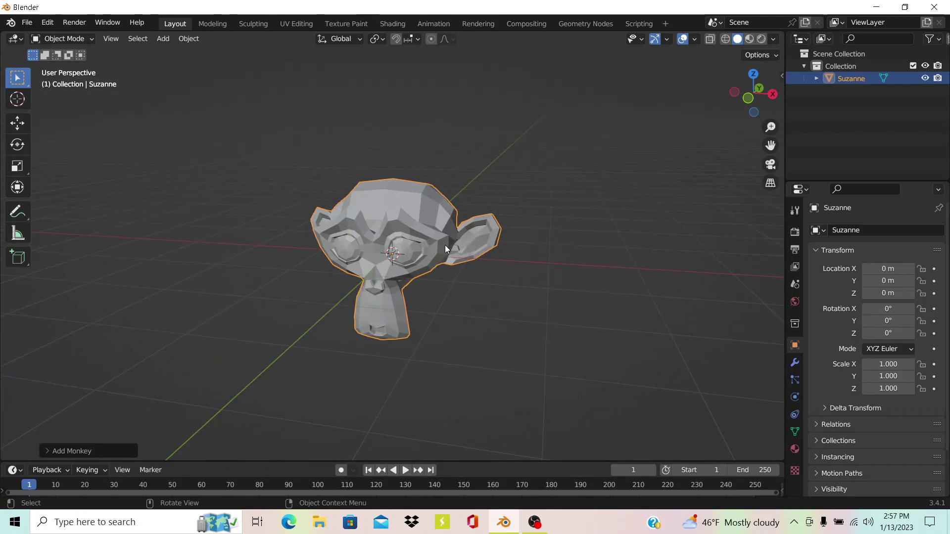
# - Add a Subdivision Surface modifier at viewport level 2 to Suzanne, apply it, and shade smooth
pyautogui.click(794, 364)
pyautogui.click(866, 230)
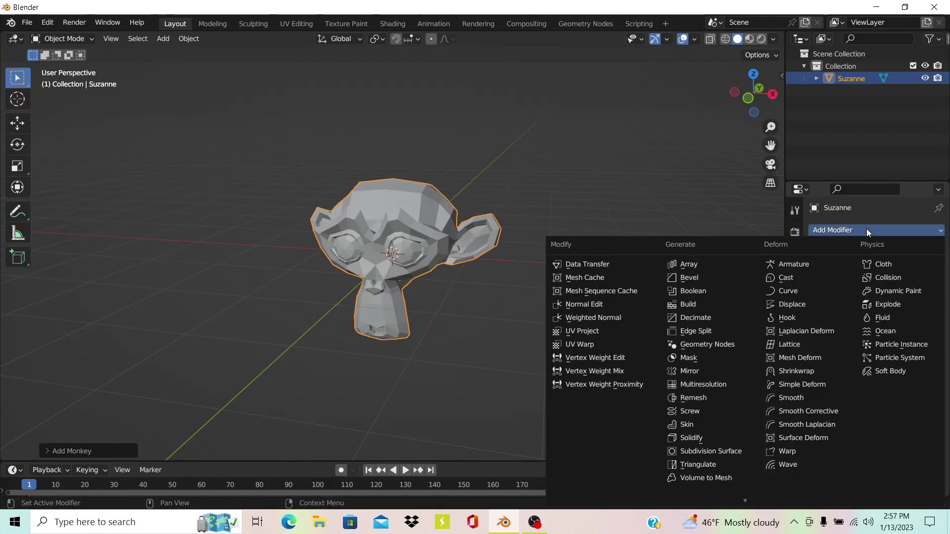
pyautogui.click(712, 451)
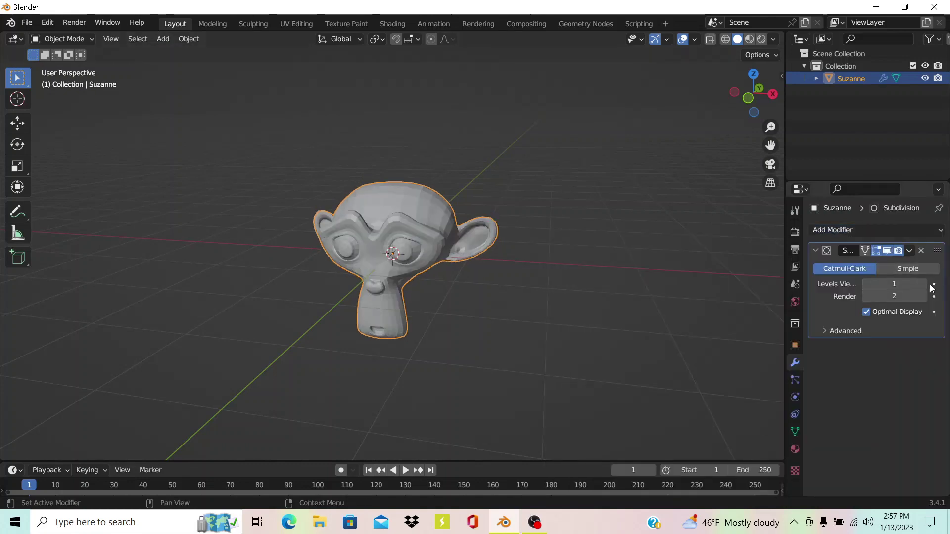
pyautogui.click(925, 284)
pyautogui.click(909, 250)
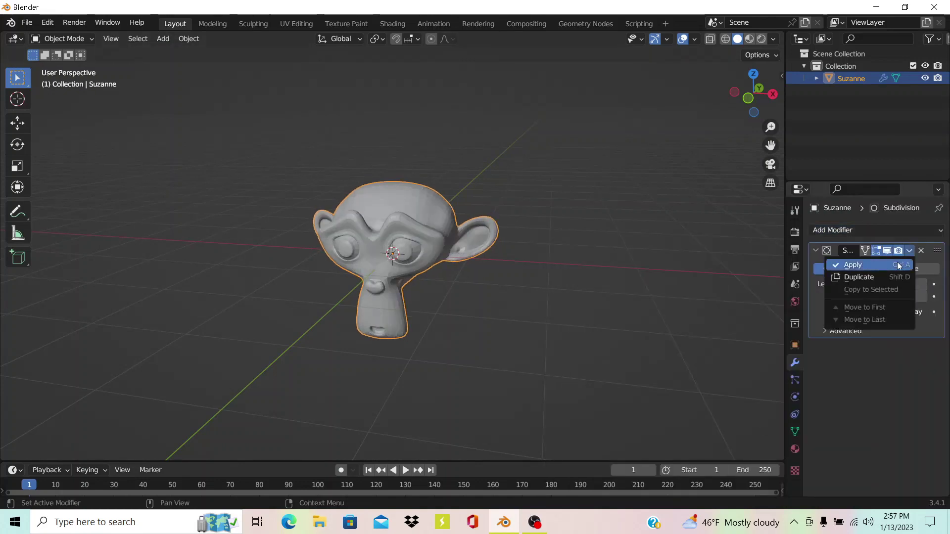
pyautogui.click(897, 262)
pyautogui.rightClick(461, 197)
pyautogui.click(461, 197)
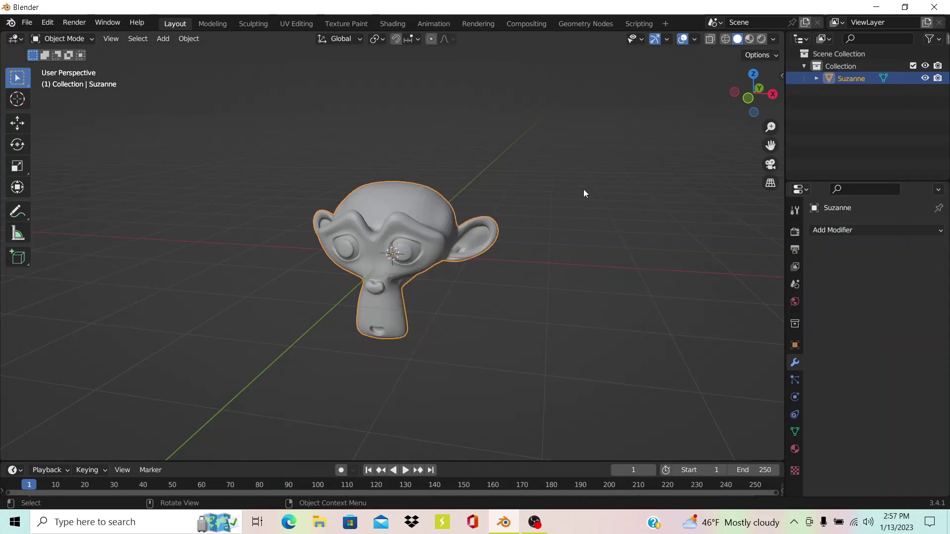
# - Apply Shade Smooth to Suzanne, then view her from the front and zoom out
pyautogui.rightClick(435, 195)
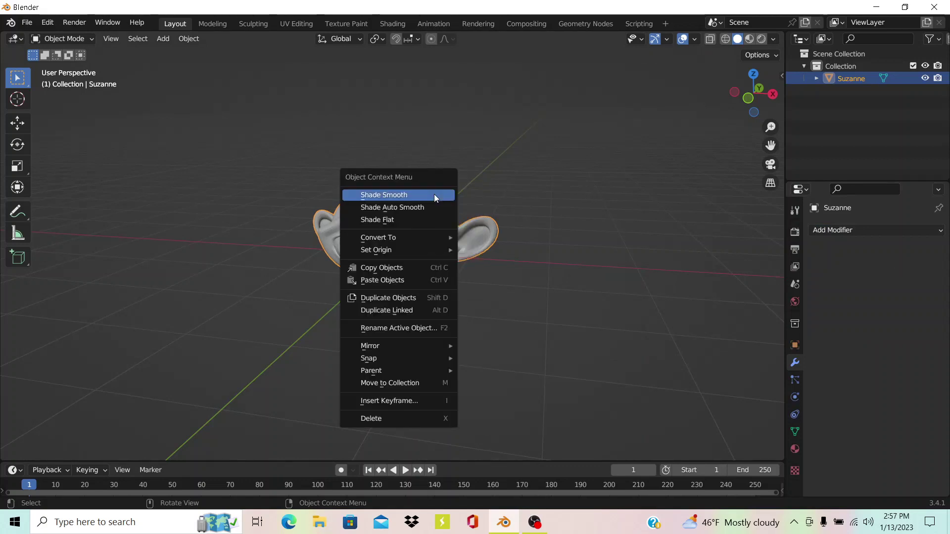
pyautogui.click(434, 195)
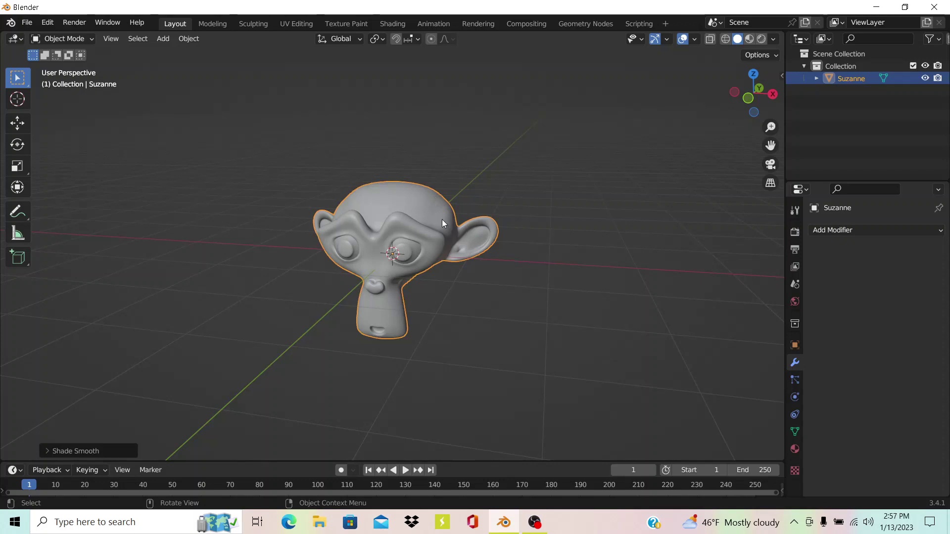
pyautogui.press('KP_1')
pyautogui.click(584, 178)
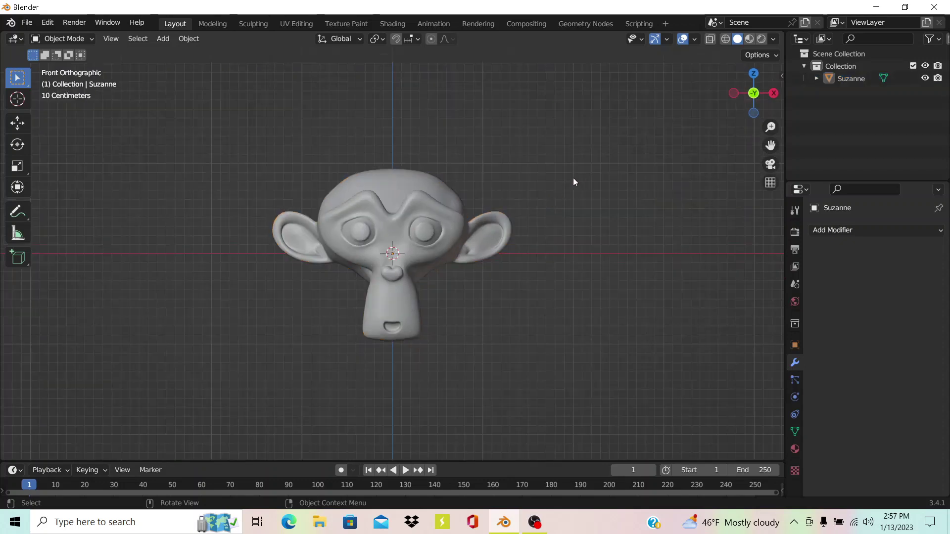
pyautogui.scroll(-3, 576, 183)
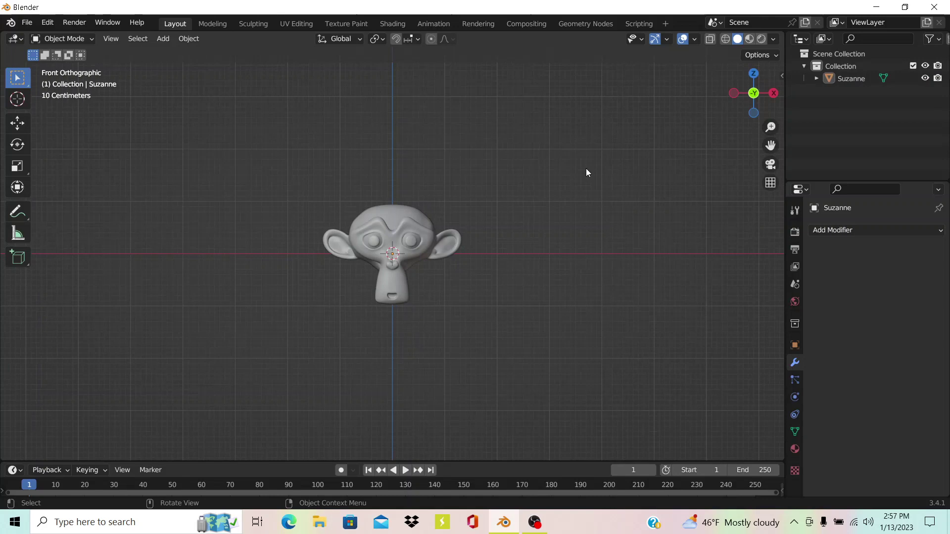
pyautogui.scroll(-1, 586, 172)
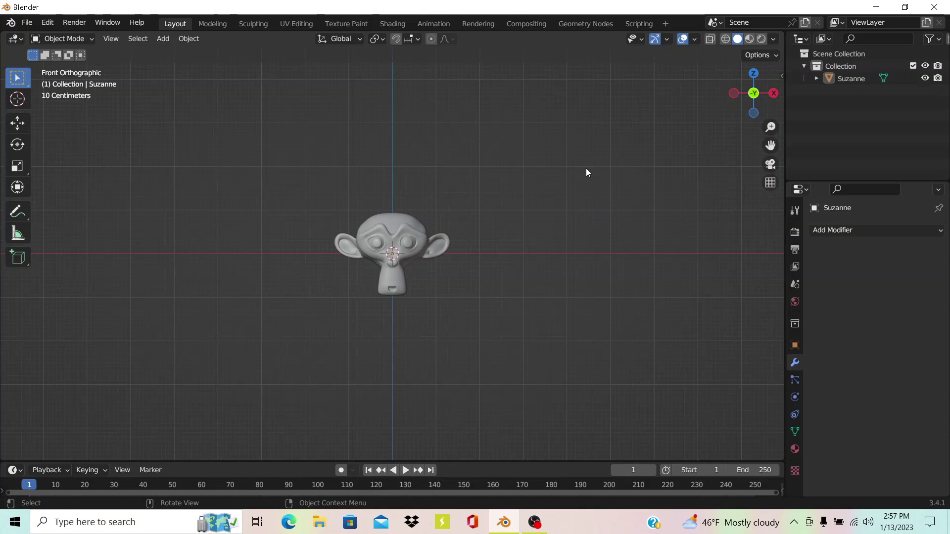
pyautogui.scroll(-2, 586, 172)
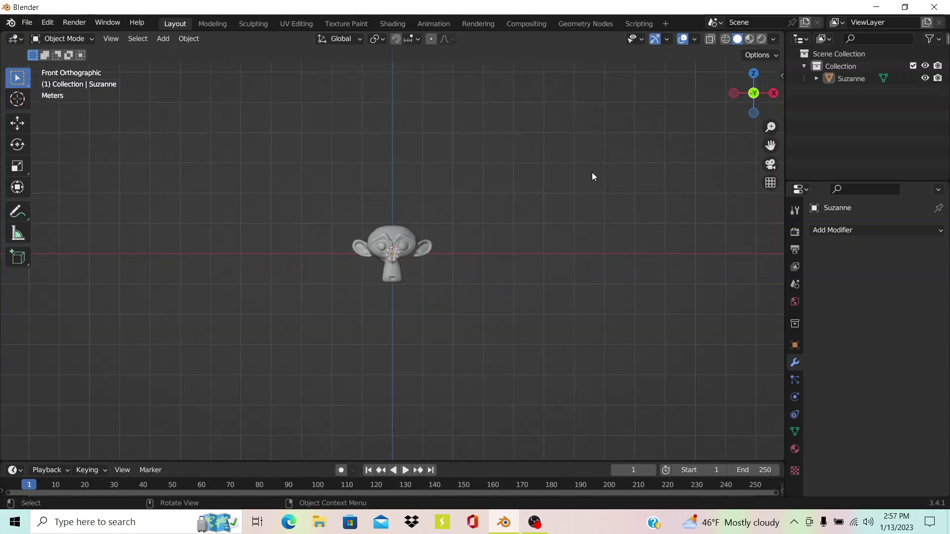
# - Add a camera to the scene and move it to Y -3 m
pyautogui.click(773, 93)
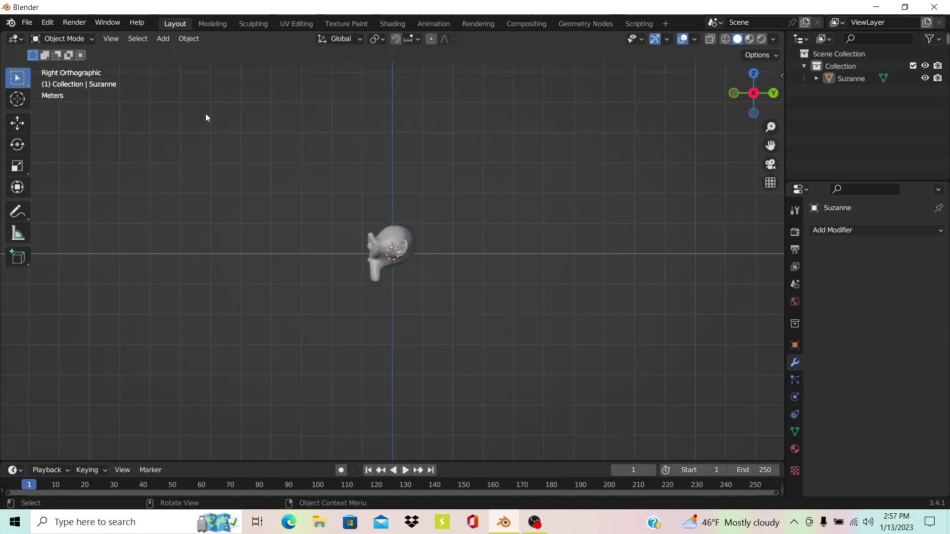
pyautogui.click(162, 38)
pyautogui.click(195, 240)
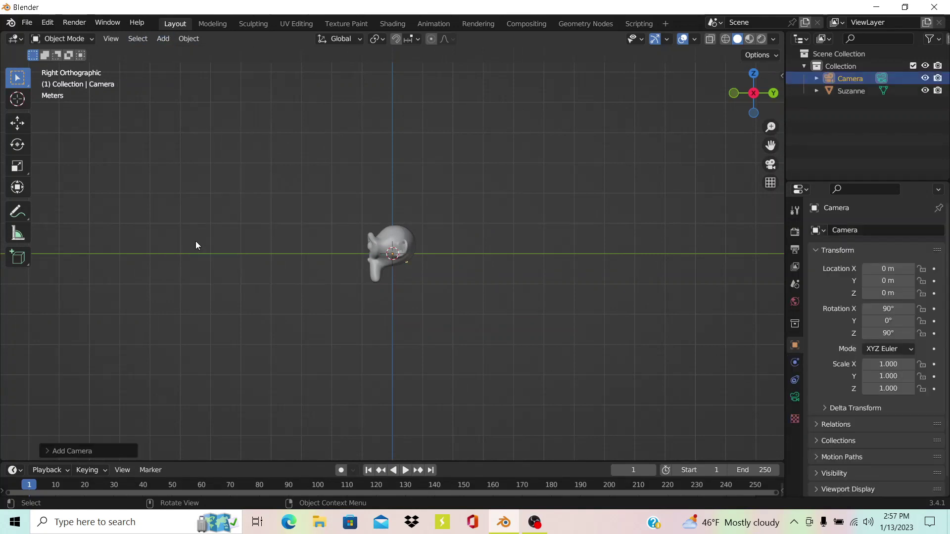
pyautogui.scroll(2, 196, 245)
pyautogui.click(795, 324)
pyautogui.click(795, 346)
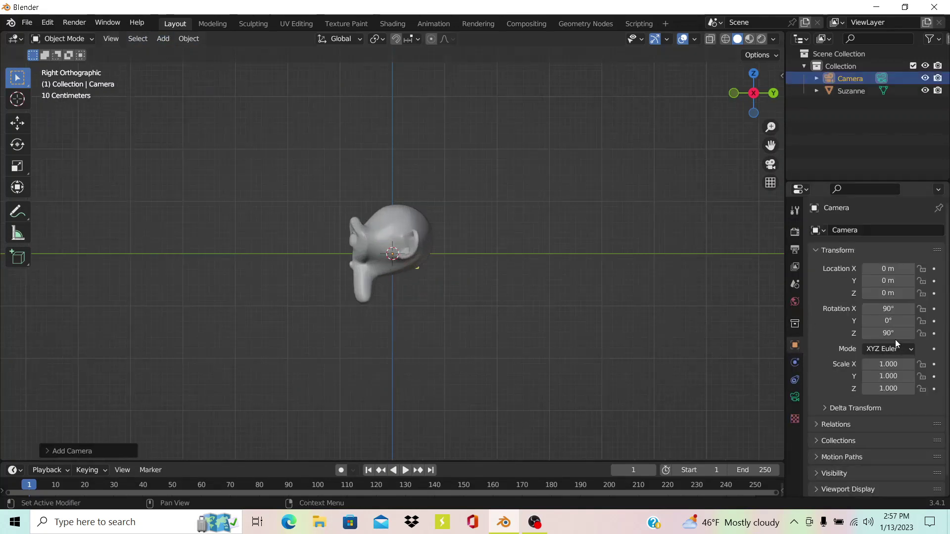
pyautogui.write('gy')
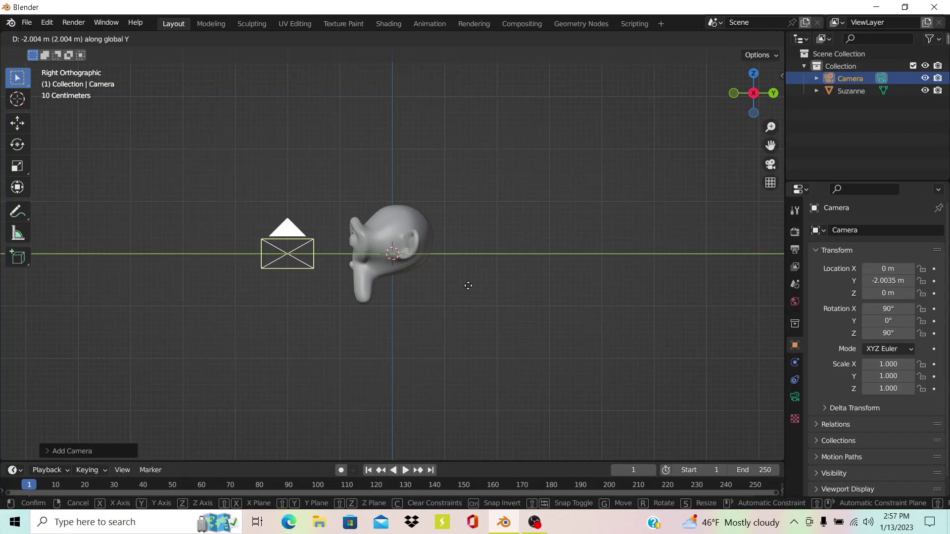
pyautogui.write('-3')
pyautogui.press('Return')
pyautogui.scroll(-2, 675, 168)
# - Rotate the camera to face Suzanne and pull it back along Y to frame her head-on
pyautogui.press('KP_1')
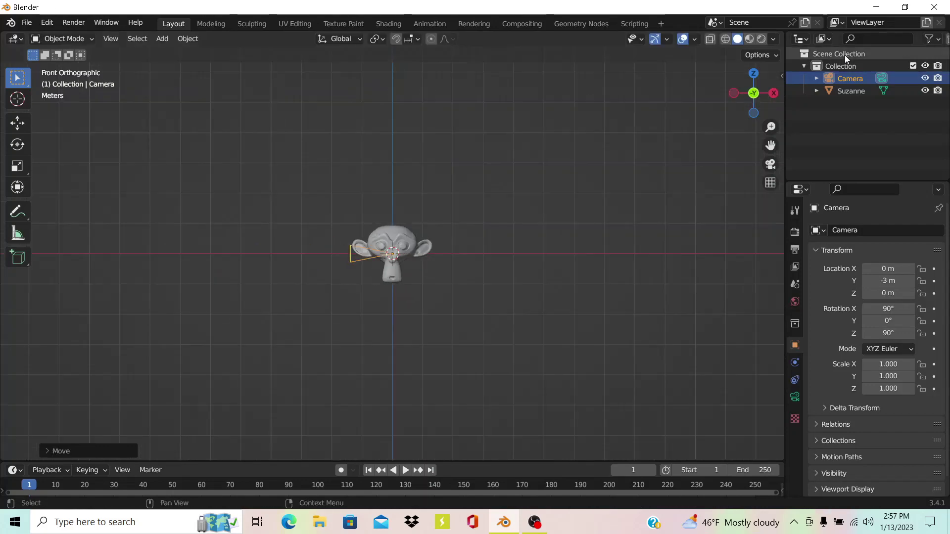
pyautogui.press('KP_7')
pyautogui.click(18, 144)
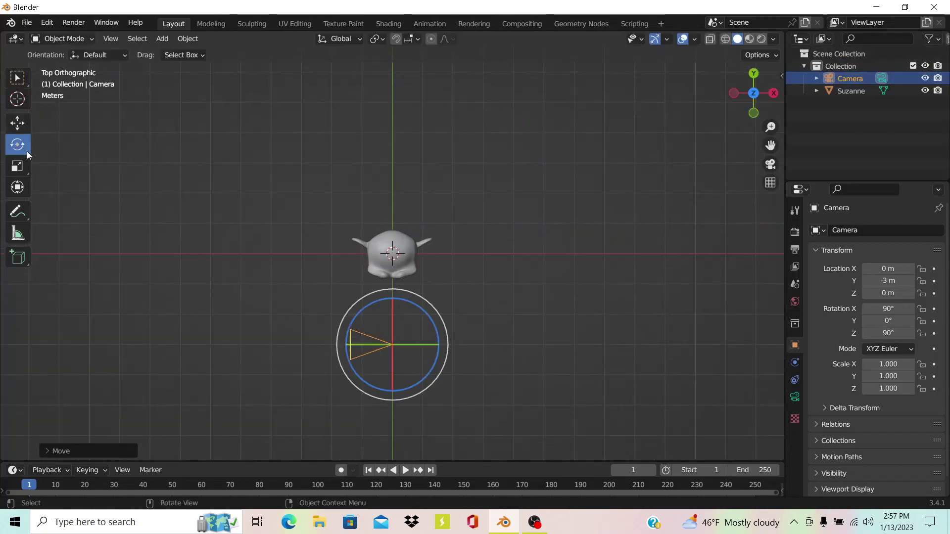
pyautogui.moveTo(431, 318); pyautogui.dragTo(467, 457)
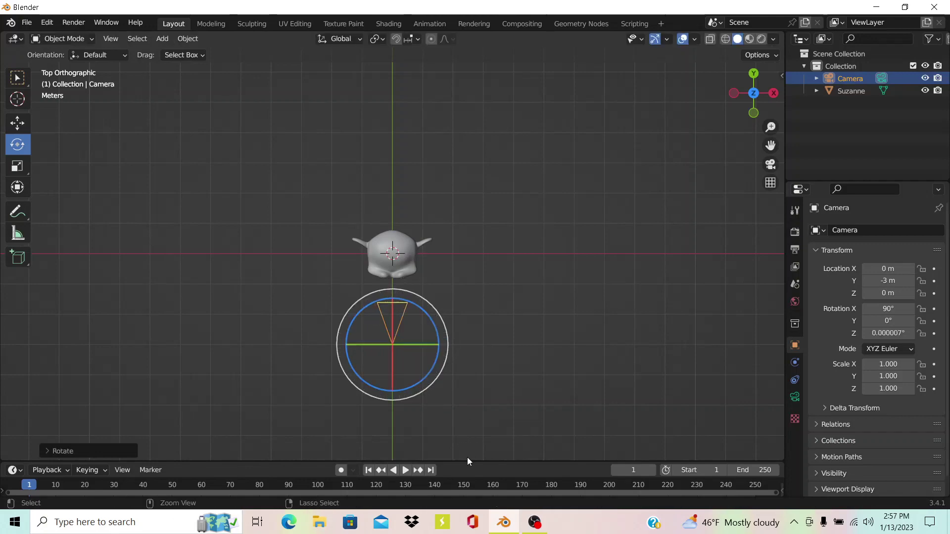
pyautogui.click(770, 165)
pyautogui.press('g')
pyautogui.press('y')
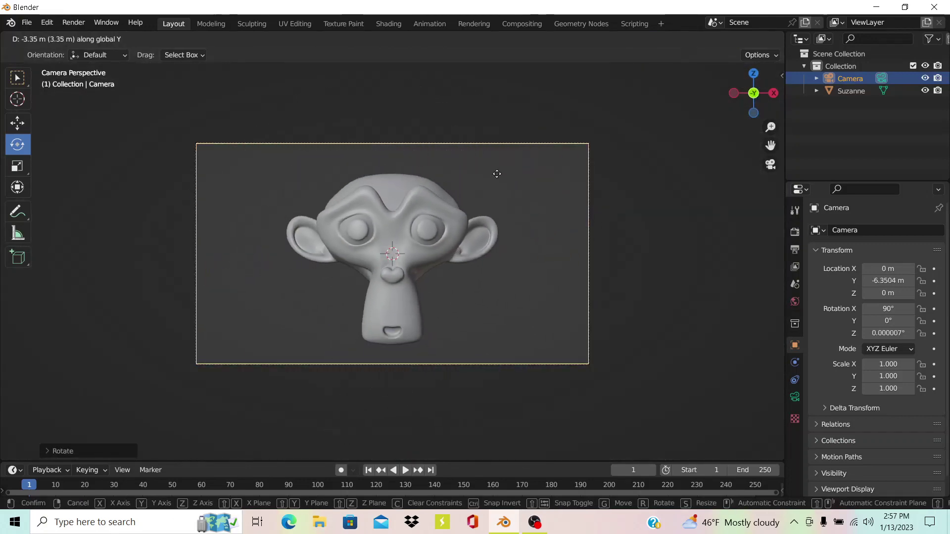
pyautogui.click(496, 173)
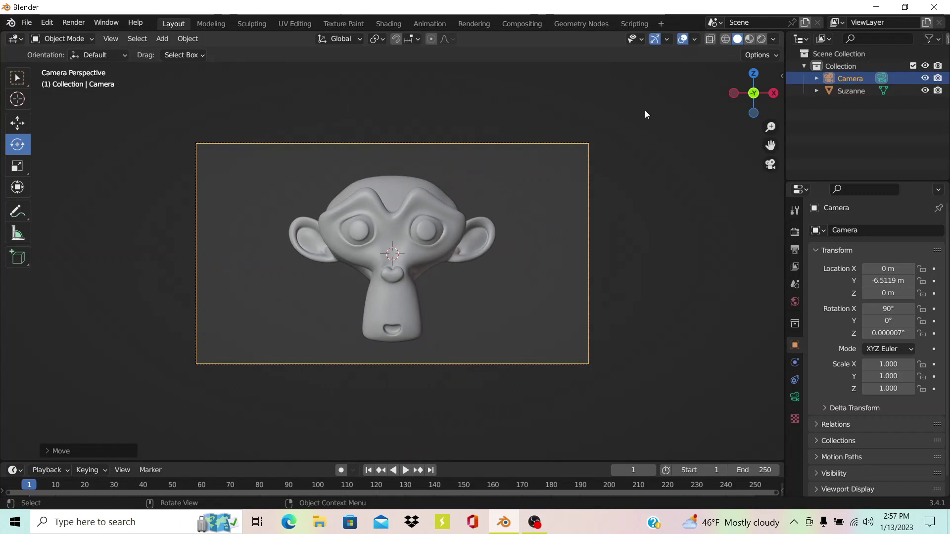
pyautogui.scroll(3, 351, 274)
# - Assign the existing 'Material' to Suzanne and set its base colour to green
pyautogui.scroll(-2, 435, 256)
pyautogui.click(428, 235)
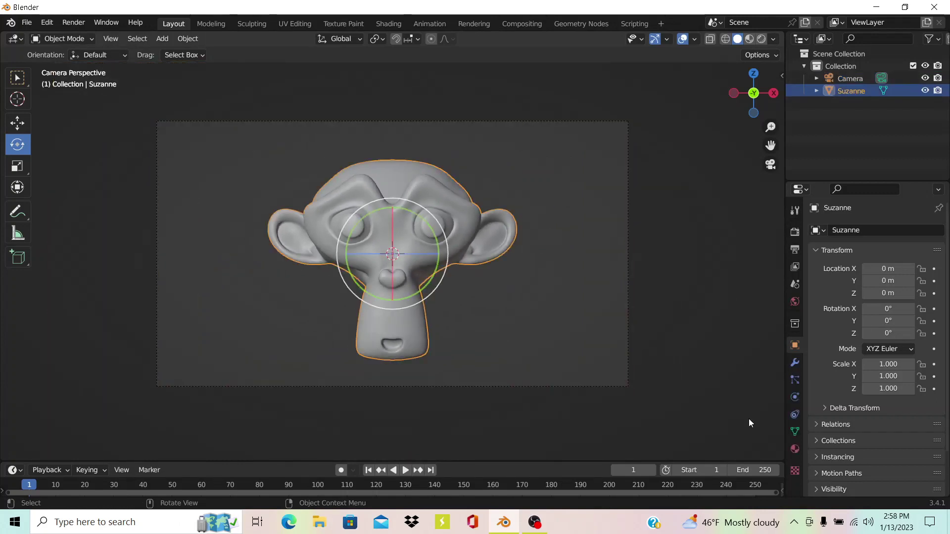
pyautogui.click(794, 449)
pyautogui.click(817, 280)
pyautogui.click(742, 299)
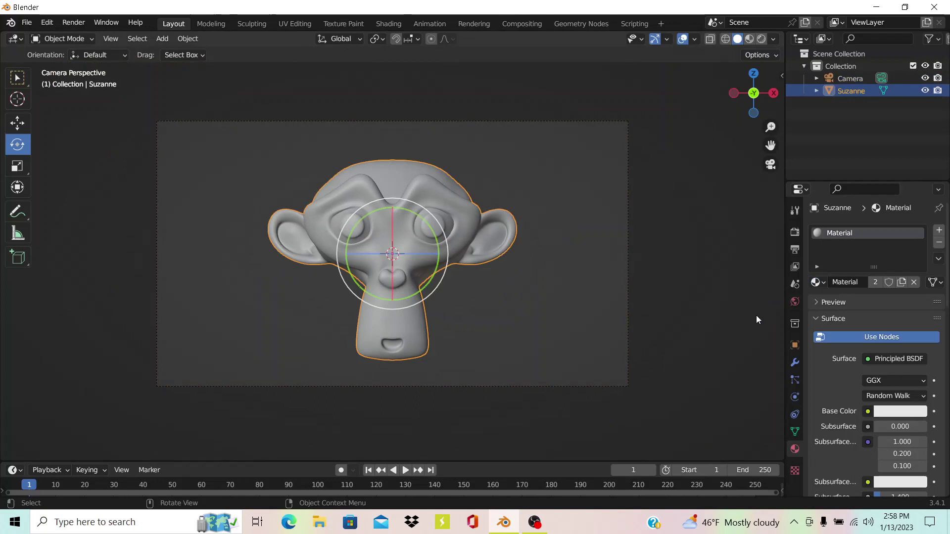
pyautogui.click(900, 411)
pyautogui.moveTo(867, 275); pyautogui.dragTo(842, 267)
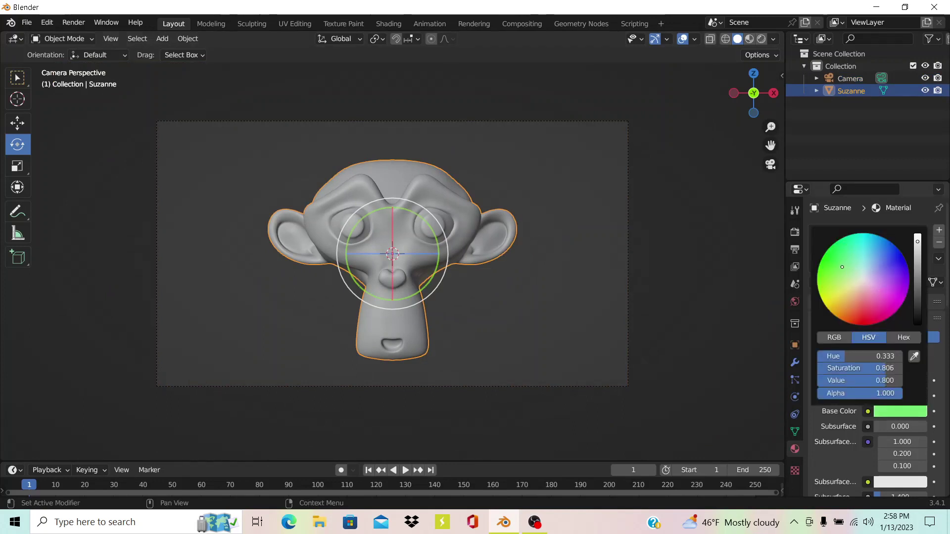
# - Switch the viewport to Material Preview shading and orbit out of the camera view
pyautogui.click(749, 39)
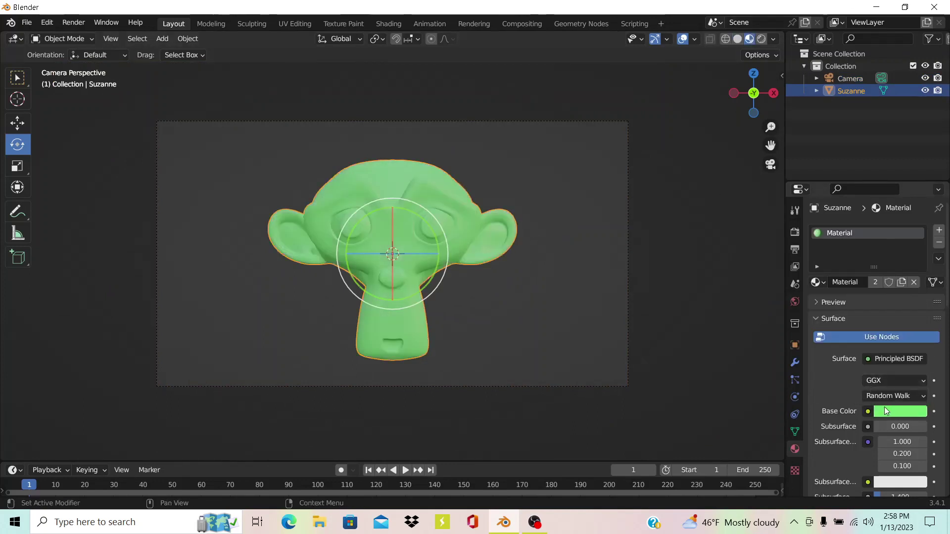
pyautogui.scroll(-5, 888, 417)
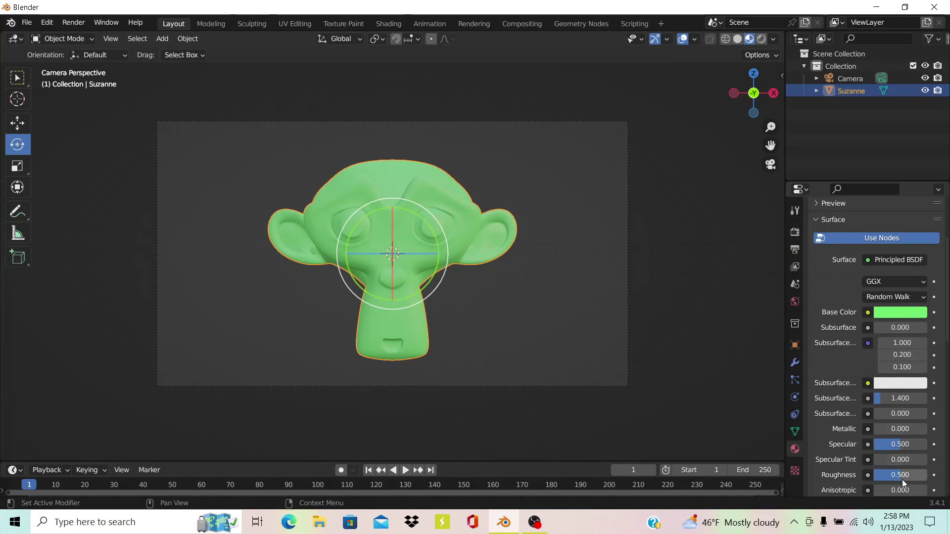
pyautogui.click(539, 276)
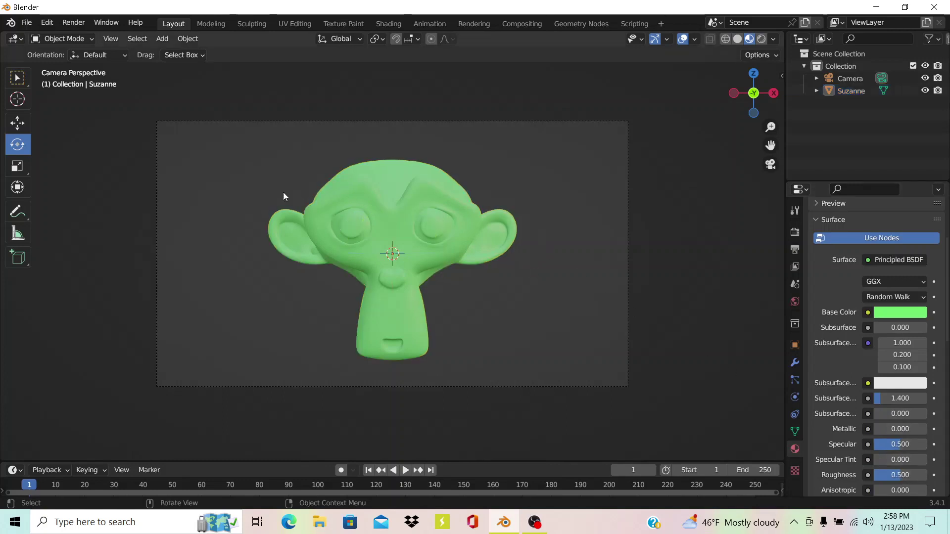
pyautogui.moveTo(291, 140); pyautogui.dragTo(351, 166, button='middle')
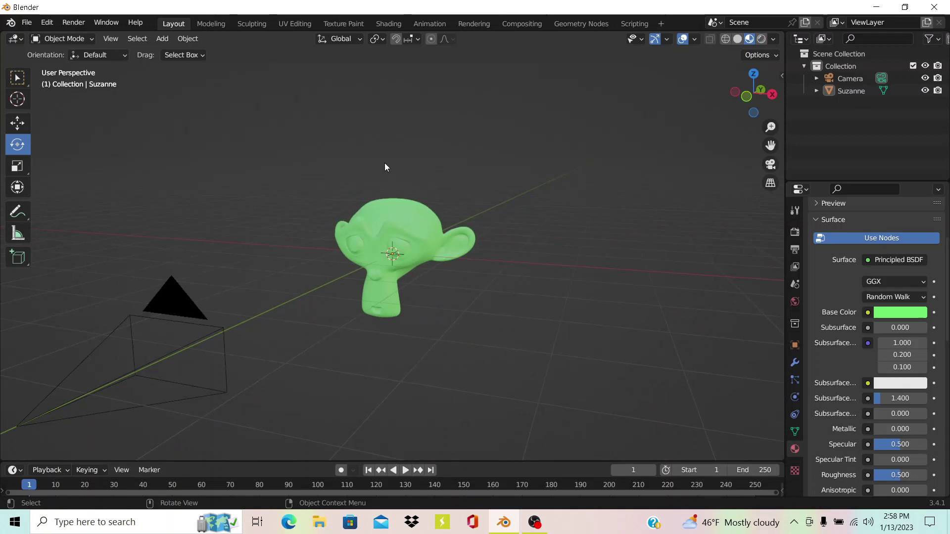
# - Add a Grease Pencil Stroke object and raise it about 2.3 m along Z above Suzanne
pyautogui.click(161, 39)
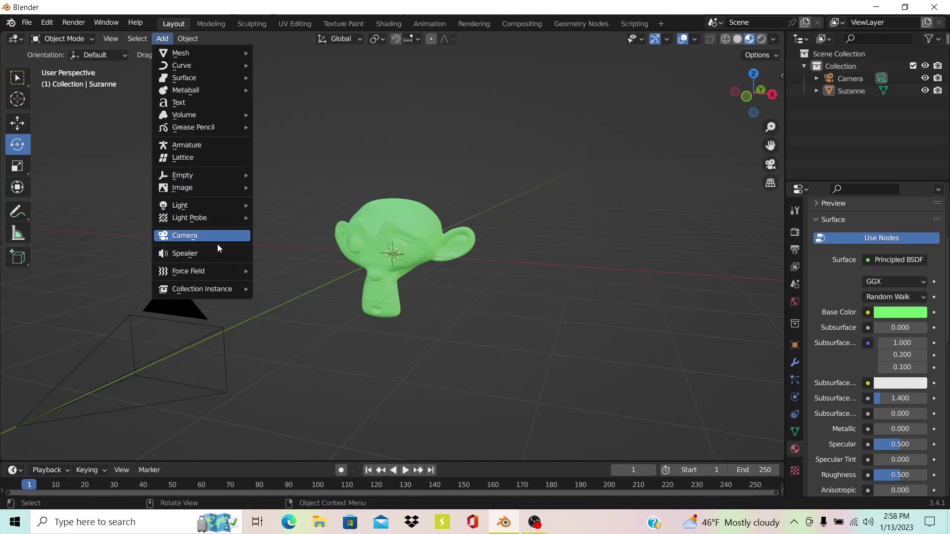
pyautogui.moveTo(177, 129)
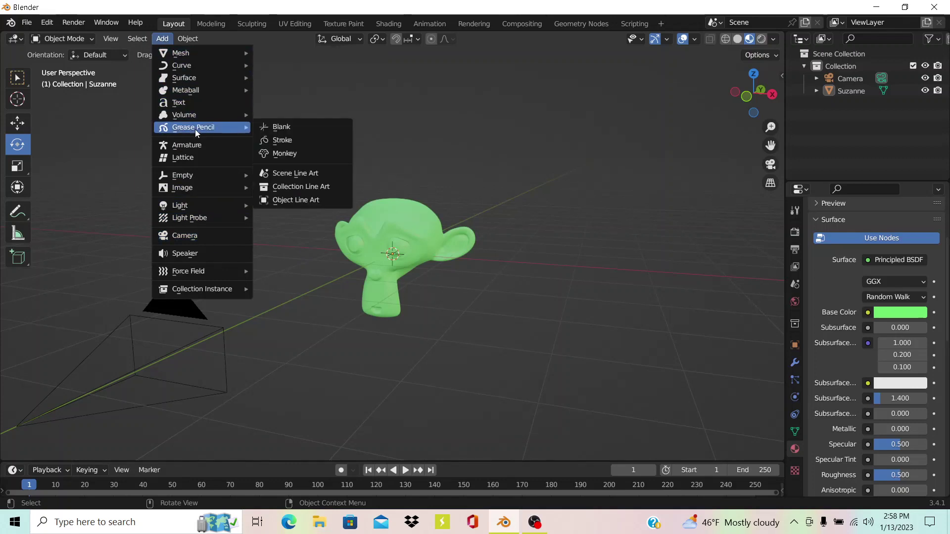
pyautogui.click(292, 142)
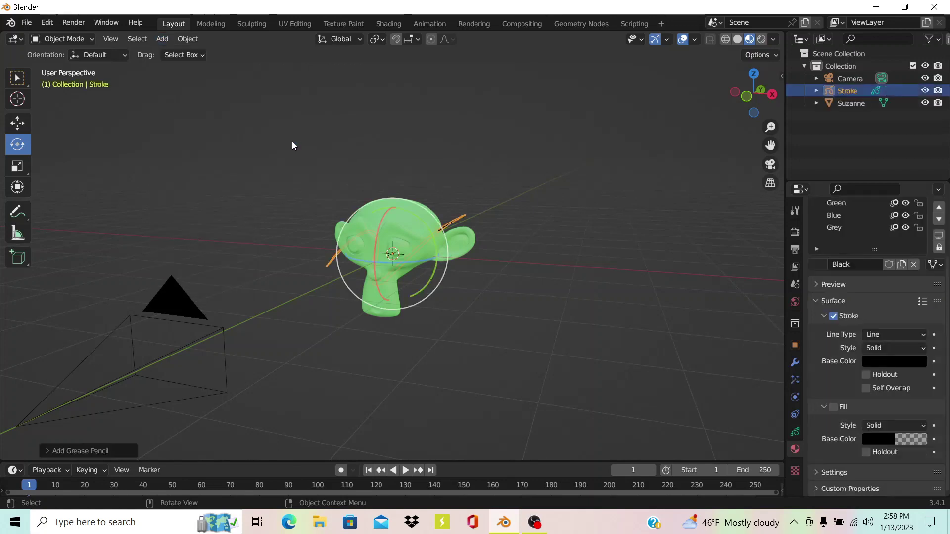
pyautogui.press('KP_1')
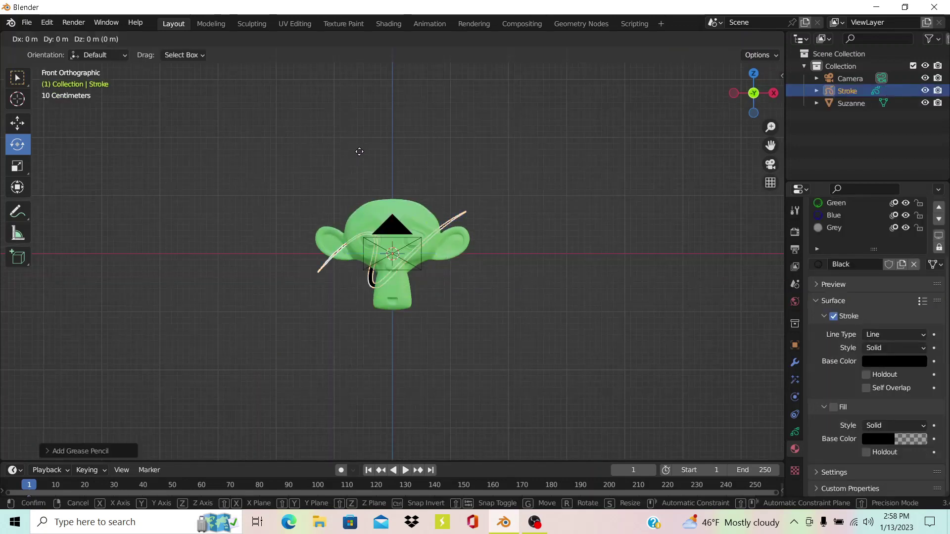
pyautogui.press('g')
pyautogui.press('z')
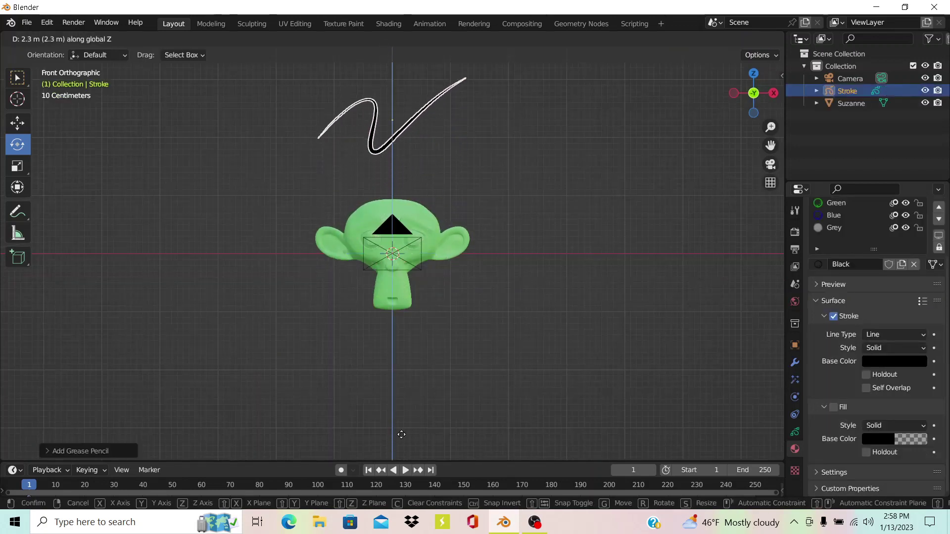
pyautogui.click(408, 452)
pyautogui.click(357, 171)
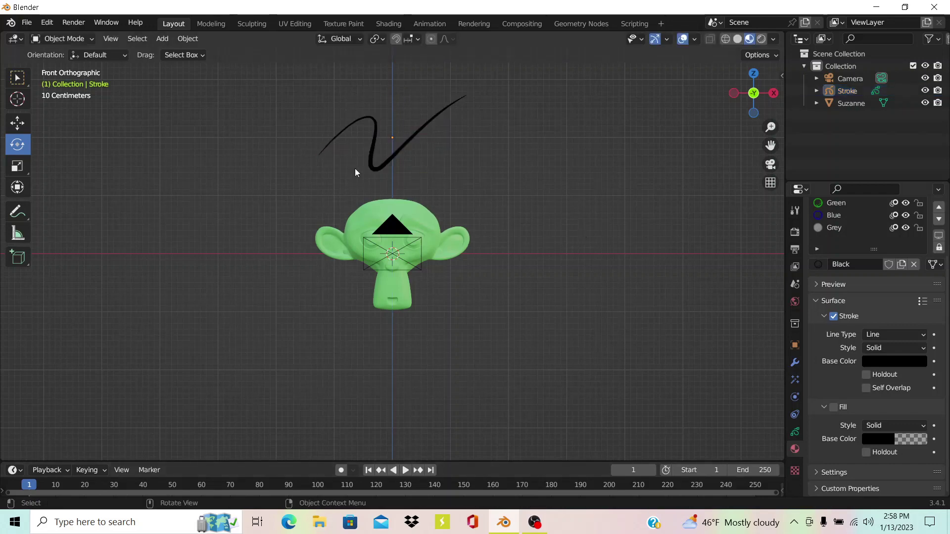
pyautogui.press('w')
pyautogui.click(372, 163)
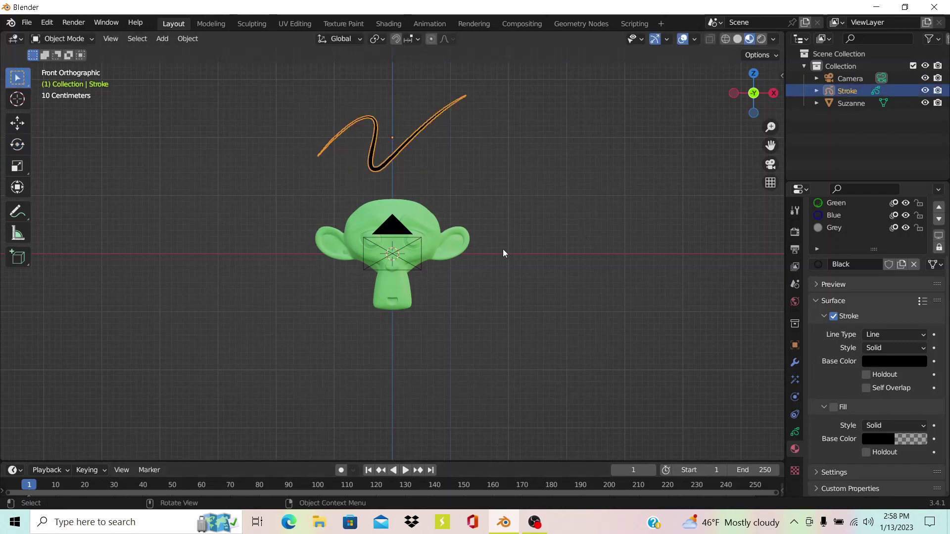
# - Add a Line Art modifier to the Stroke object and look through the scene camera
pyautogui.click(795, 363)
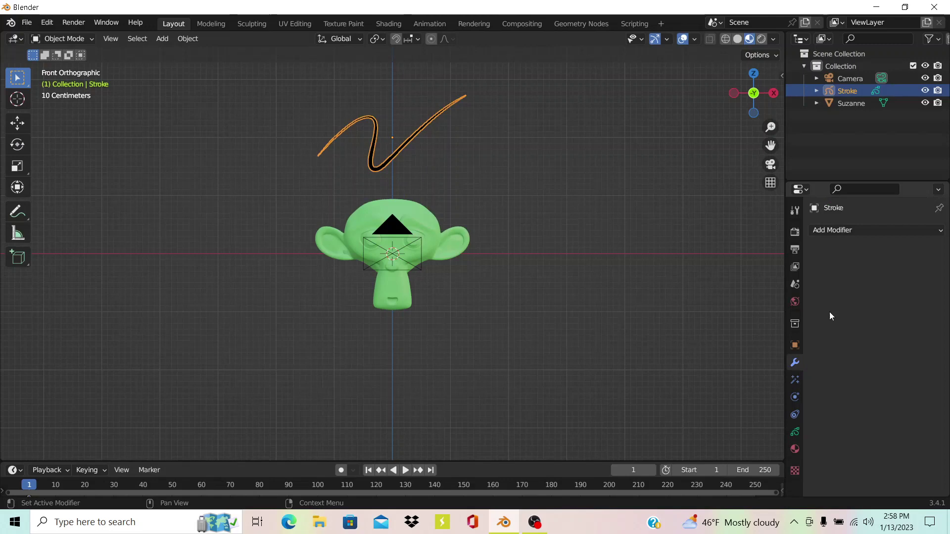
pyautogui.click(856, 231)
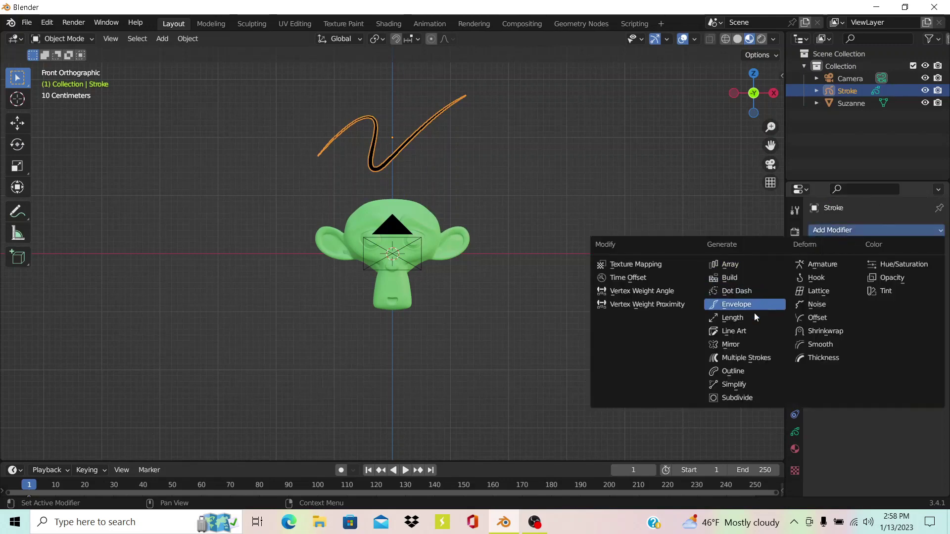
pyautogui.click(734, 331)
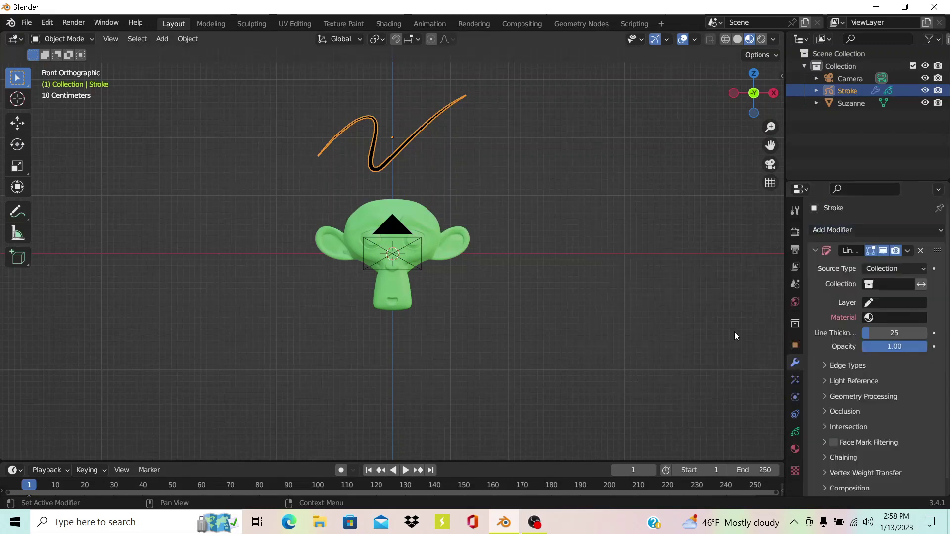
pyautogui.scroll(3, 670, 169)
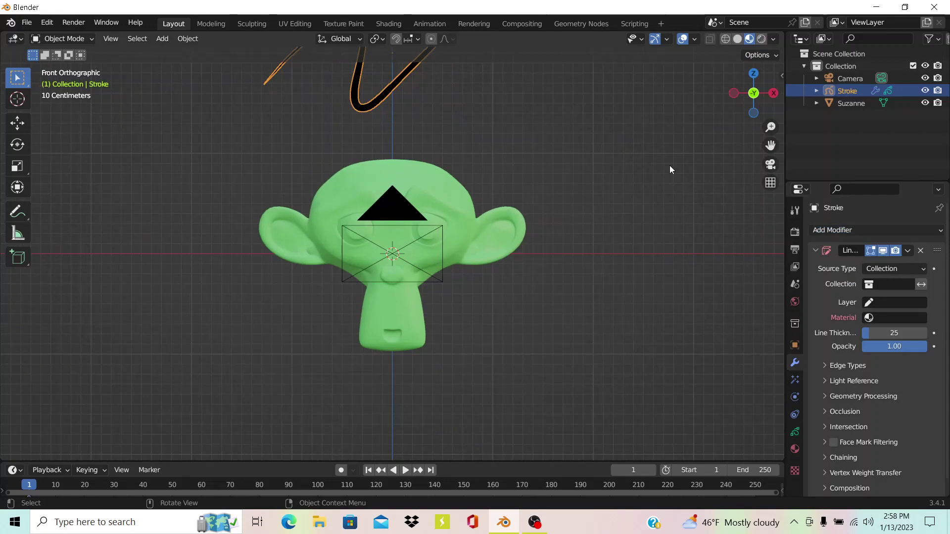
pyautogui.click(769, 165)
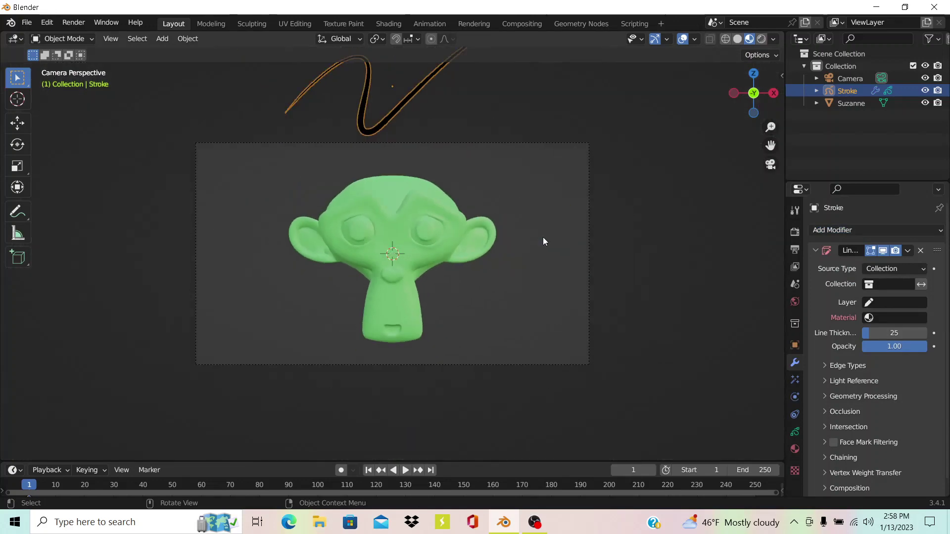
pyautogui.click(895, 270)
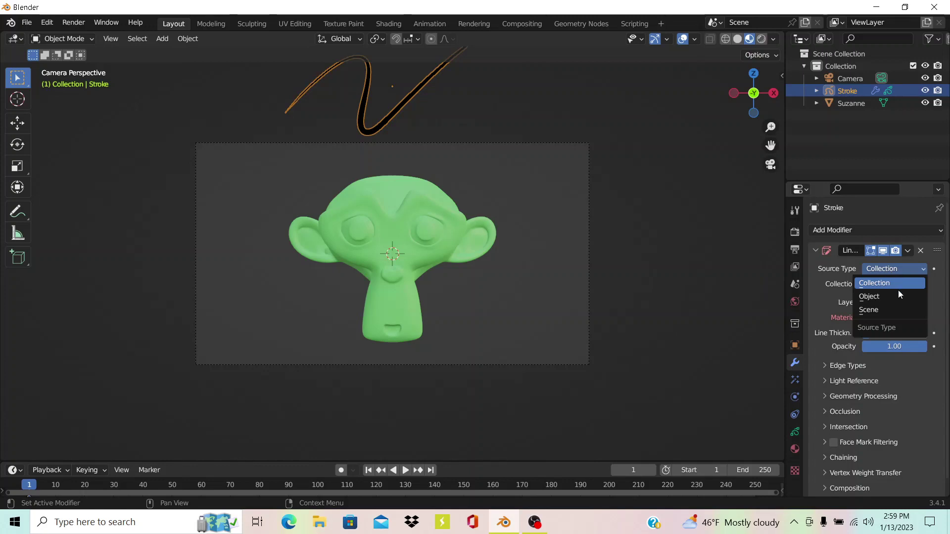
# - Set the Line Art source to Scene and its target layer to Lines
pyautogui.click(897, 309)
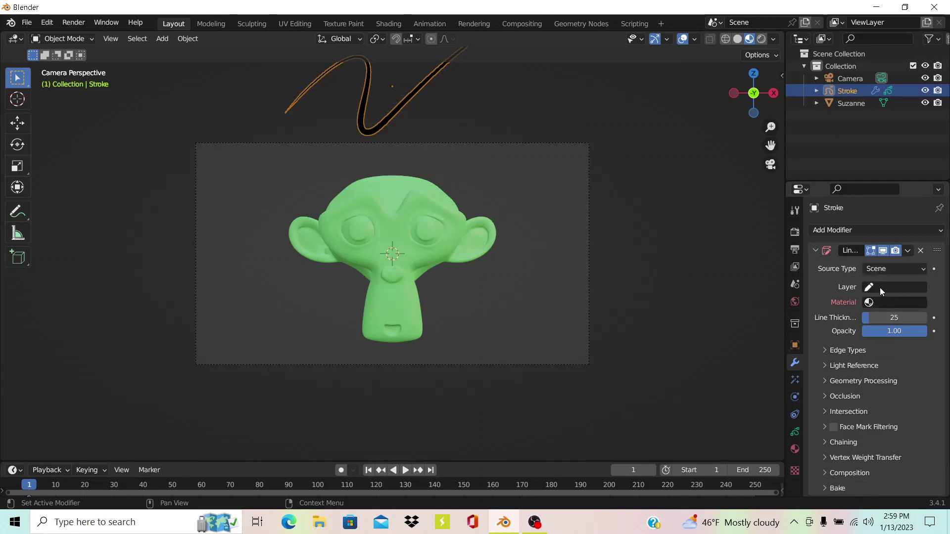
pyautogui.click(911, 288)
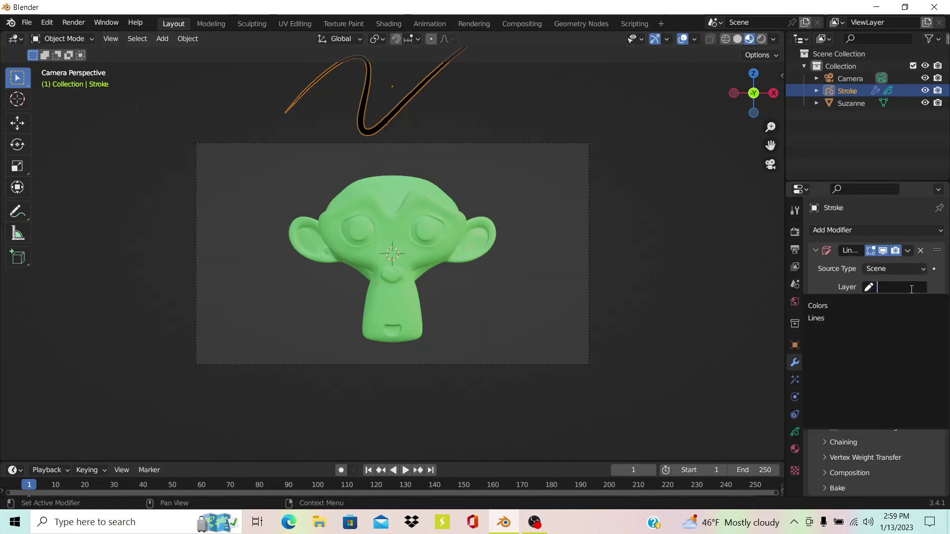
pyautogui.click(865, 320)
pyautogui.click(886, 303)
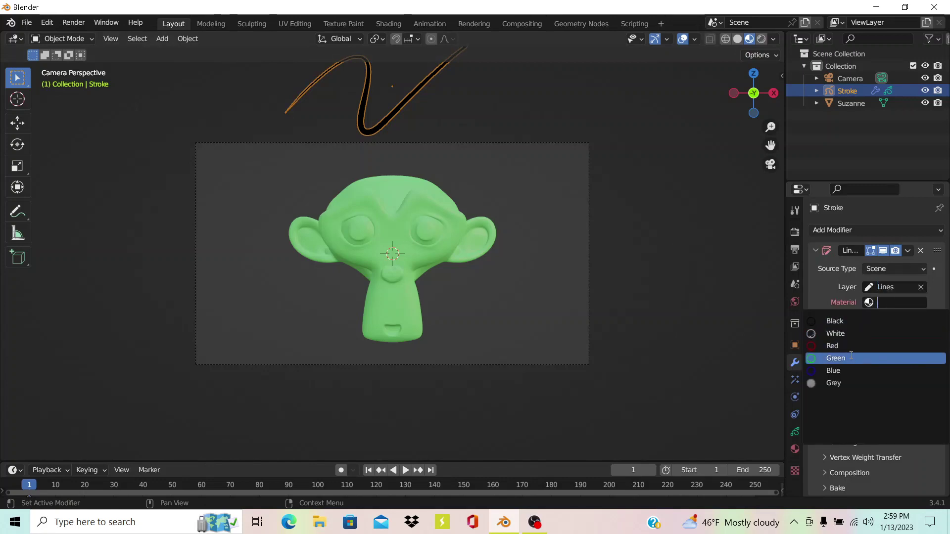
# - Give the outlines the Black material, then preview them in White and Red
pyautogui.click(850, 323)
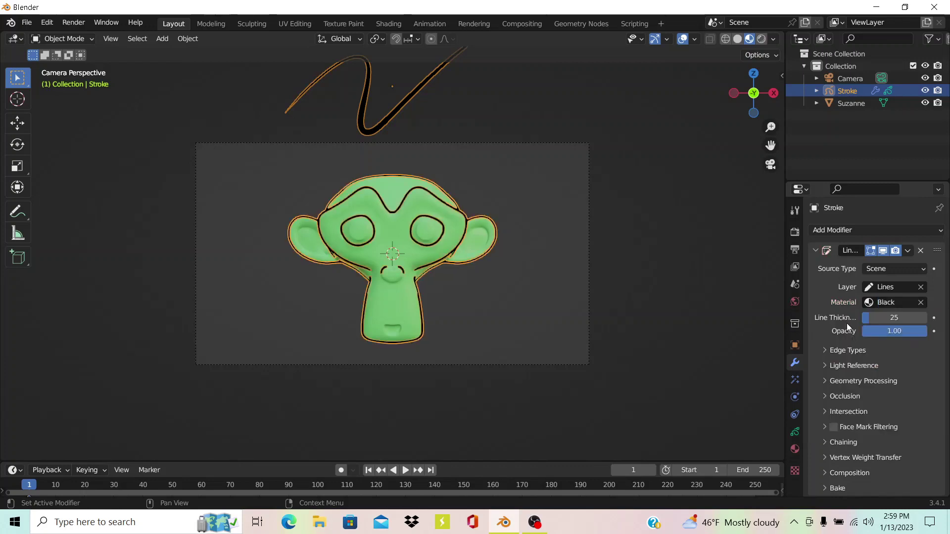
pyautogui.click(474, 293)
pyautogui.scroll(2, 536, 321)
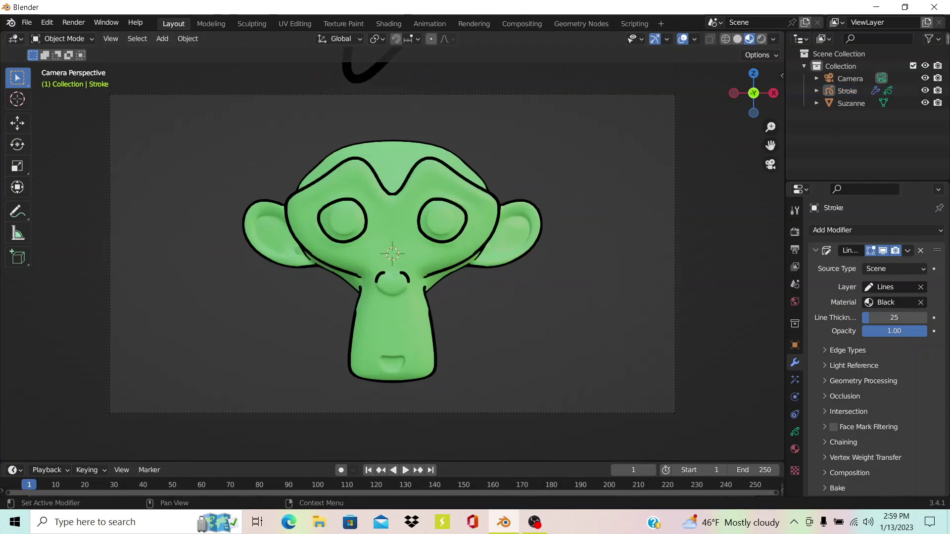
pyautogui.click(880, 305)
pyautogui.click(859, 333)
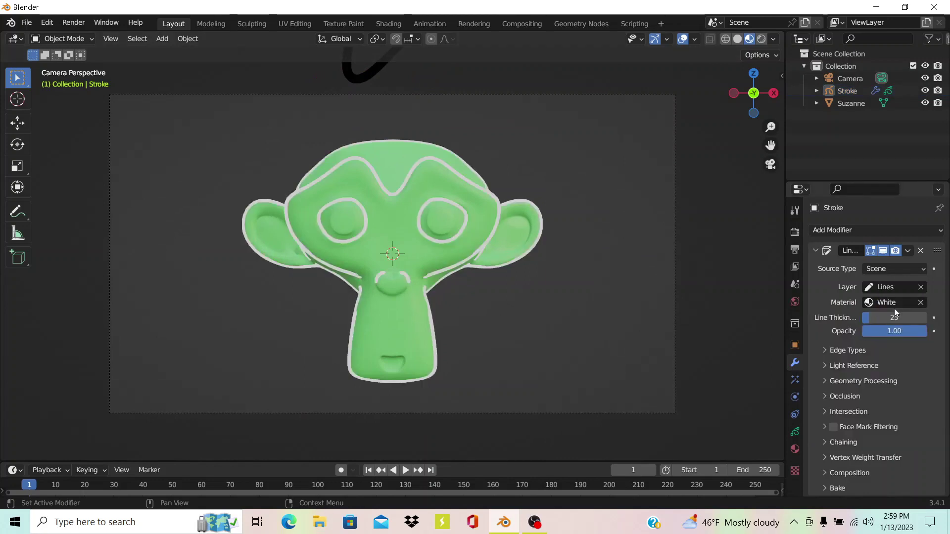
pyautogui.click(890, 302)
pyautogui.click(863, 346)
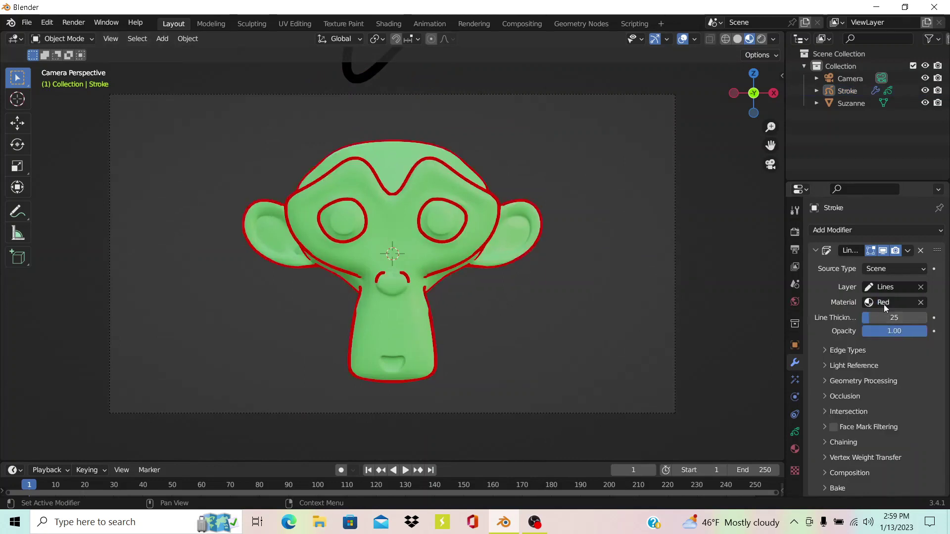
# - Preview the outlines in Blue and Green, settle back on Black, and try a thicker Line Thickness
pyautogui.click(883, 303)
pyautogui.click(870, 371)
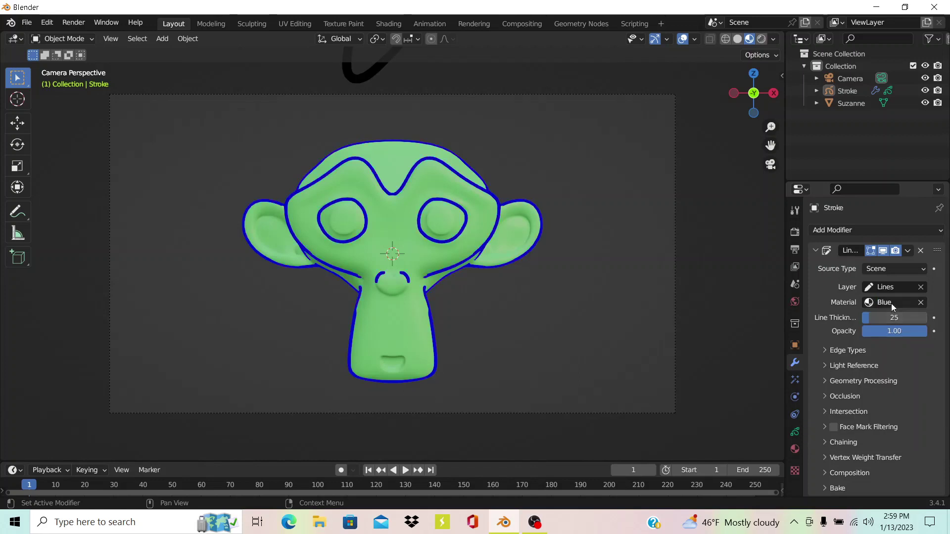
pyautogui.click(891, 303)
pyautogui.click(873, 359)
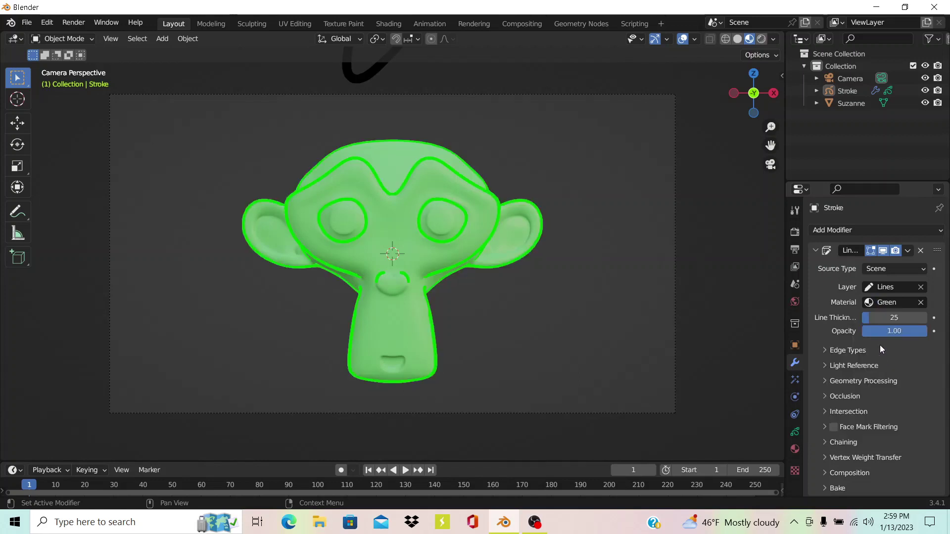
pyautogui.click(884, 303)
pyautogui.click(866, 321)
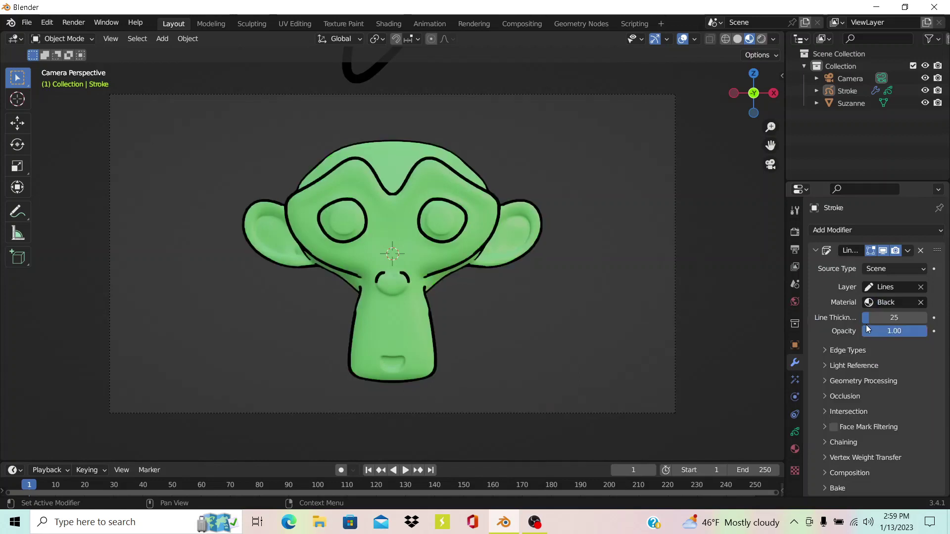
pyautogui.scroll(1, 645, 301)
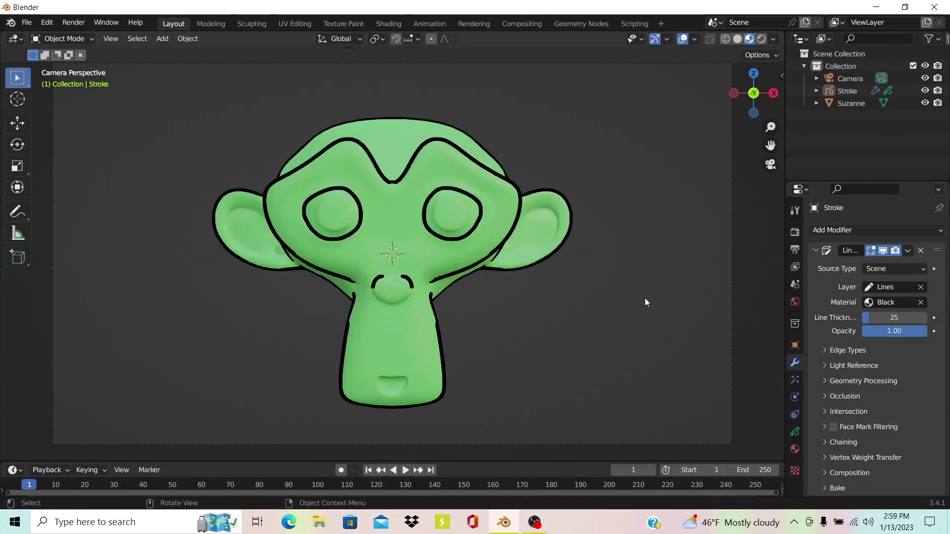
pyautogui.moveTo(903, 322); pyautogui.dragTo(882, 317)
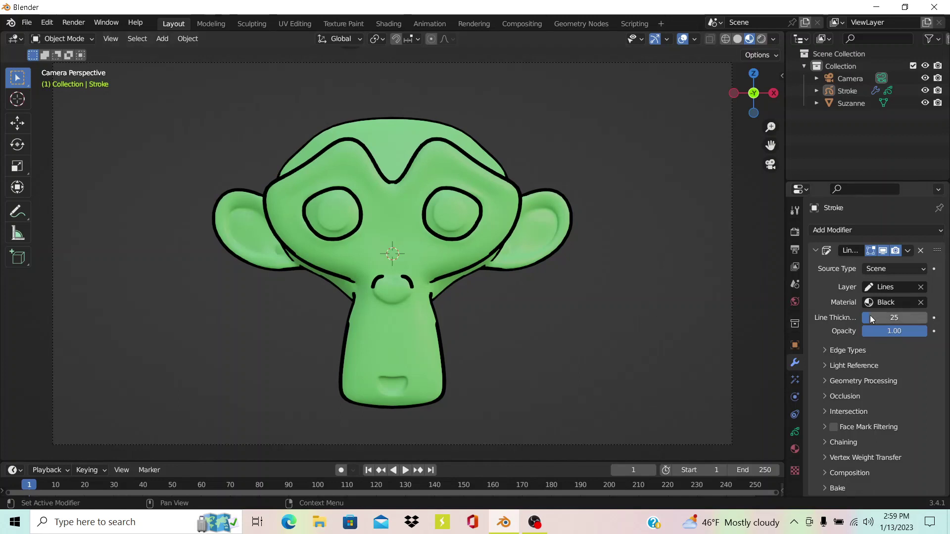
pyautogui.click(872, 350)
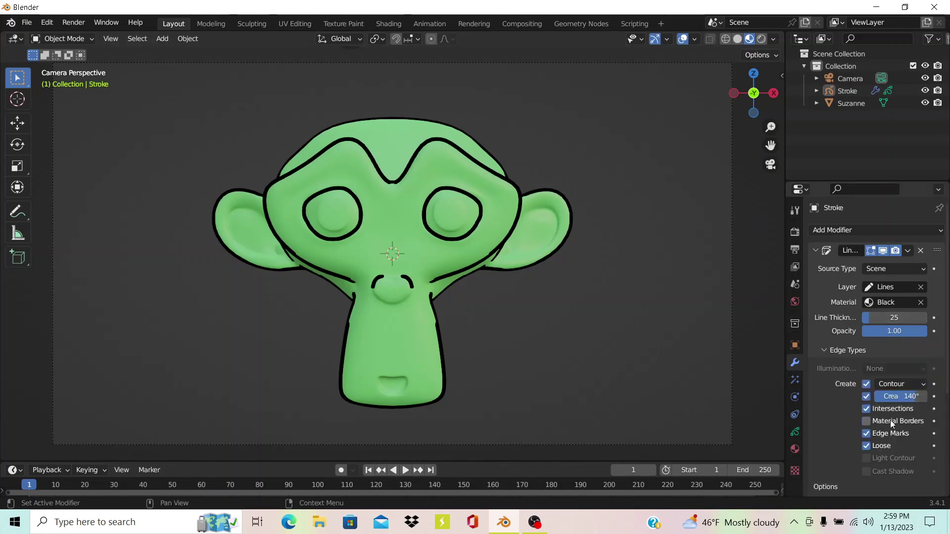
pyautogui.click(843, 350)
pyautogui.click(857, 366)
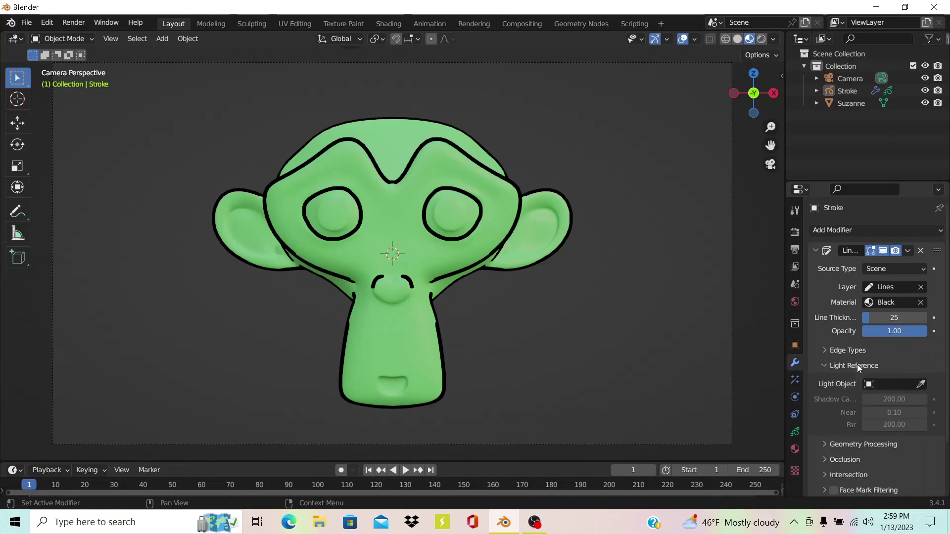
pyautogui.click(856, 364)
pyautogui.click(843, 366)
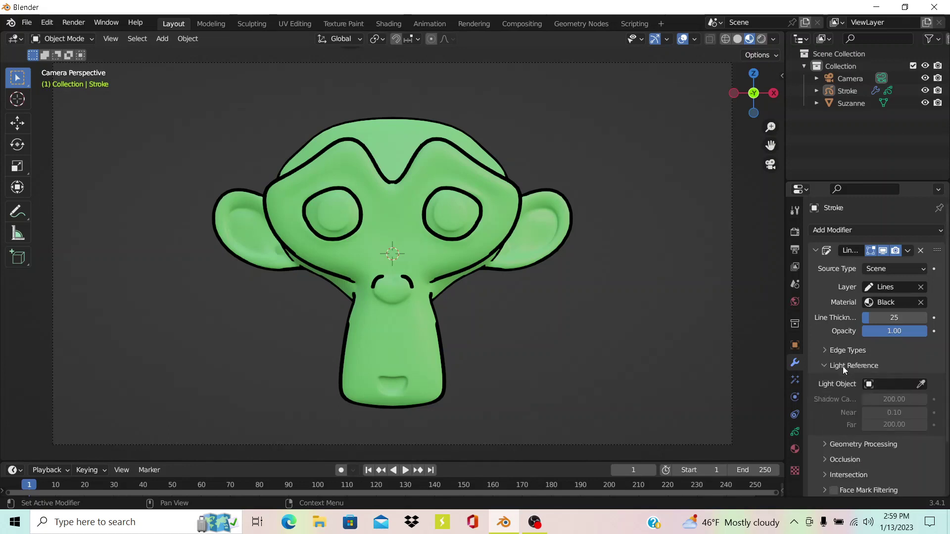
pyautogui.click(874, 367)
pyautogui.click(869, 396)
pyautogui.click(869, 396)
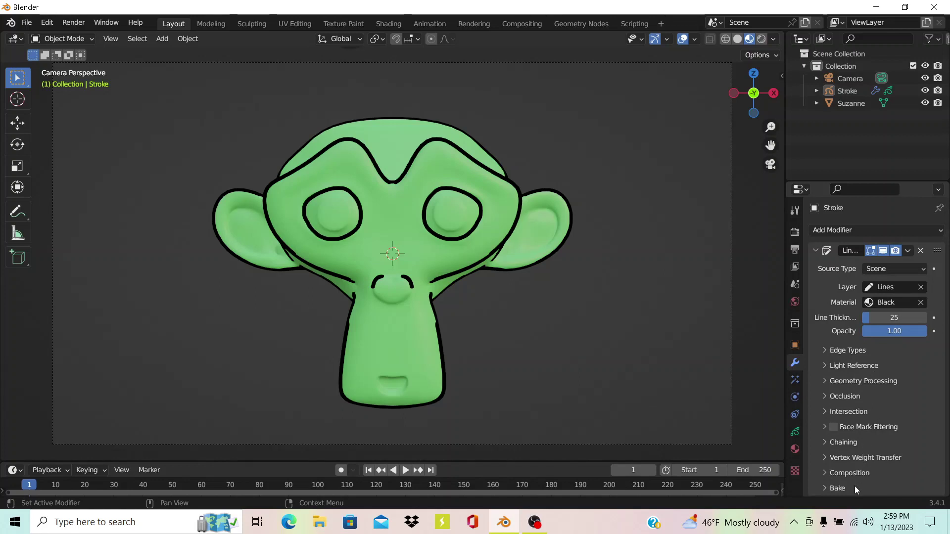
pyautogui.click(837, 488)
pyautogui.scroll(-3, 878, 408)
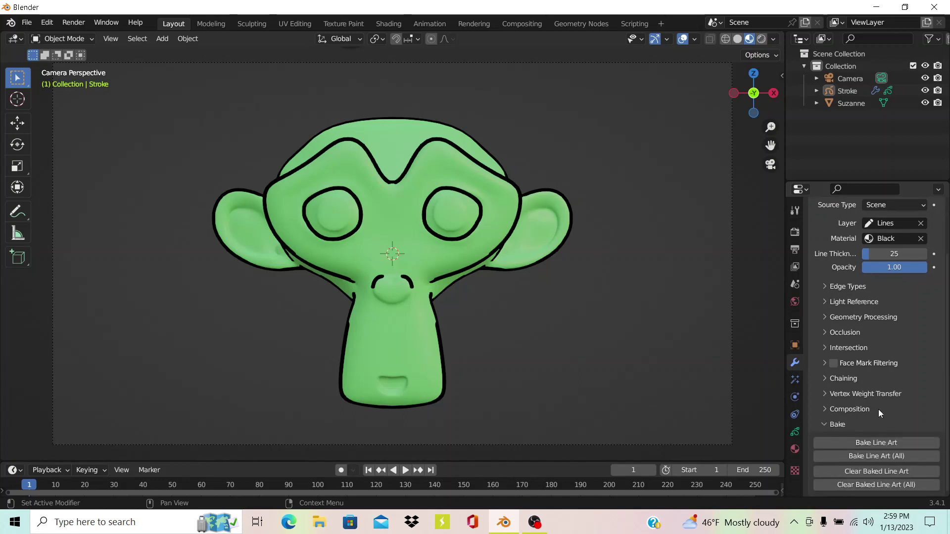
pyautogui.click(854, 426)
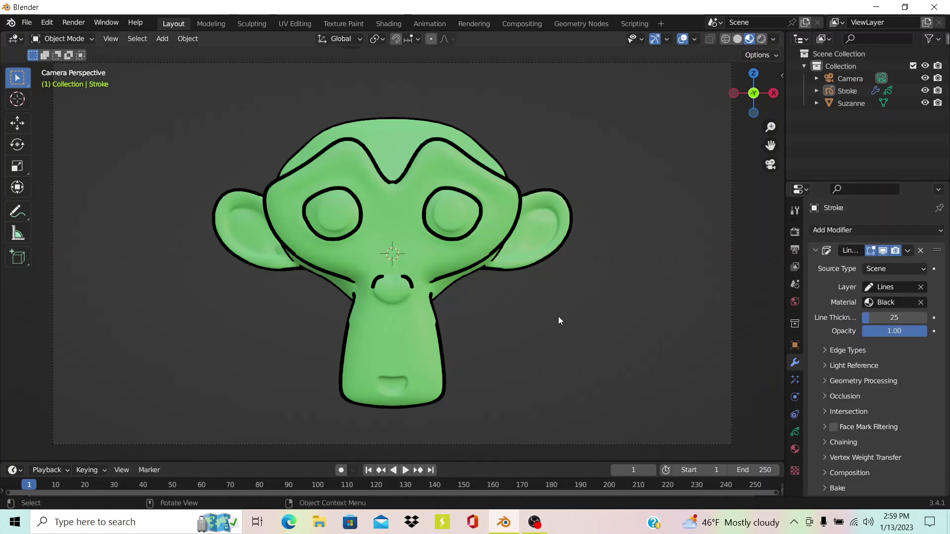
# - Orbit and zoom around Suzanne outside the camera view to inspect the outlines from the side
pyautogui.scroll(-5, 559, 320)
pyautogui.scroll(2, 564, 279)
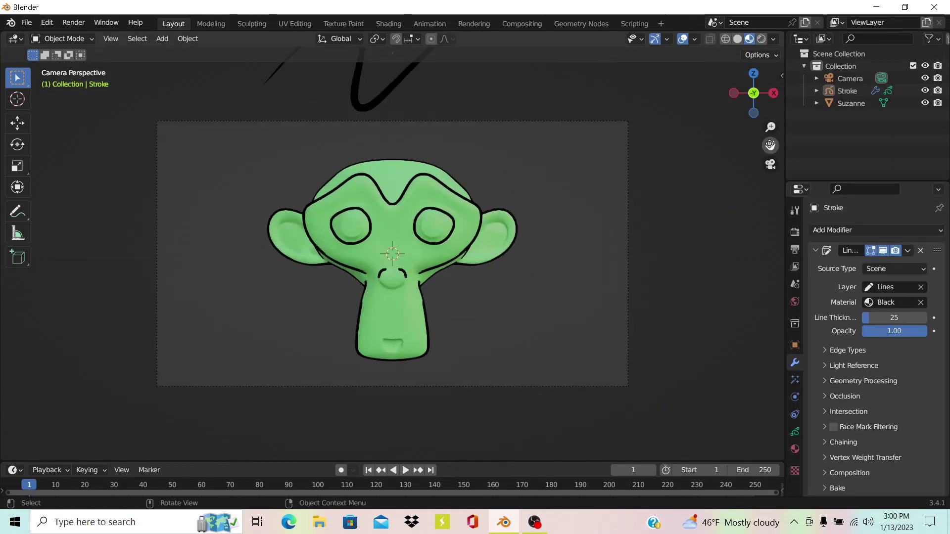
pyautogui.moveTo(624, 217); pyautogui.dragTo(513, 230, button='middle')
pyautogui.scroll(2, 512, 230)
pyautogui.moveTo(575, 253)
pyautogui.mouseDown(button='middle')
pyautogui.moveTo(524, 259)
pyautogui.moveTo(597, 272)
pyautogui.moveTo(532, 275)
pyautogui.moveTo(562, 292)
pyautogui.moveTo(535, 302)
pyautogui.mouseUp(button='middle')
pyautogui.scroll(-3, 531, 275)
pyautogui.moveTo(450, 310); pyautogui.dragTo(467, 250, button='middle')
pyautogui.scroll(3, 489, 326)
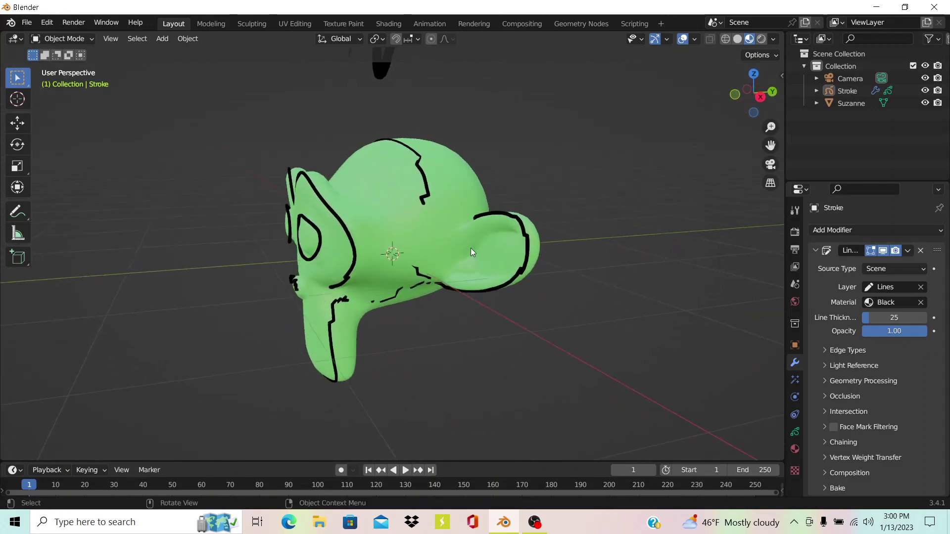
# - Return to camera view, enable Lock Camera to View, and orbit the camera around Suzanne
pyautogui.click(770, 165)
pyautogui.click(780, 76)
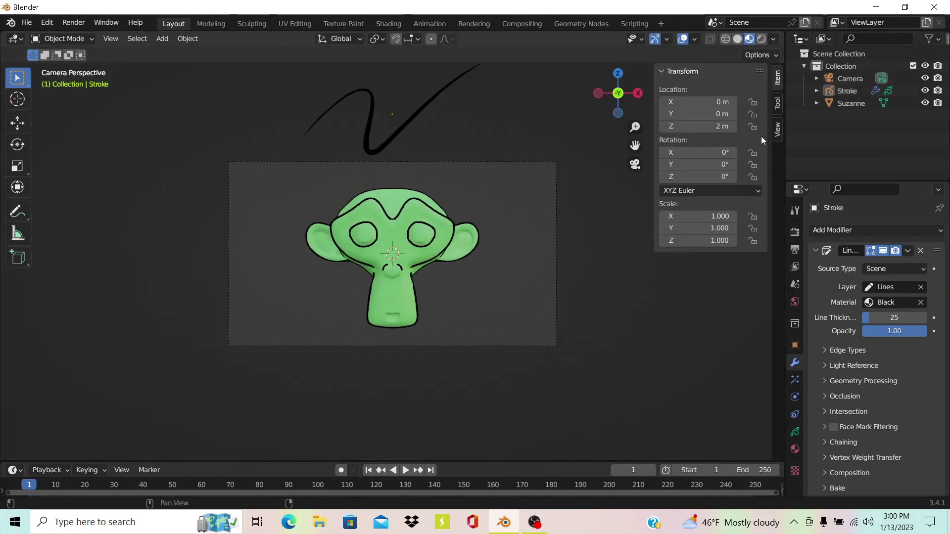
pyautogui.click(772, 131)
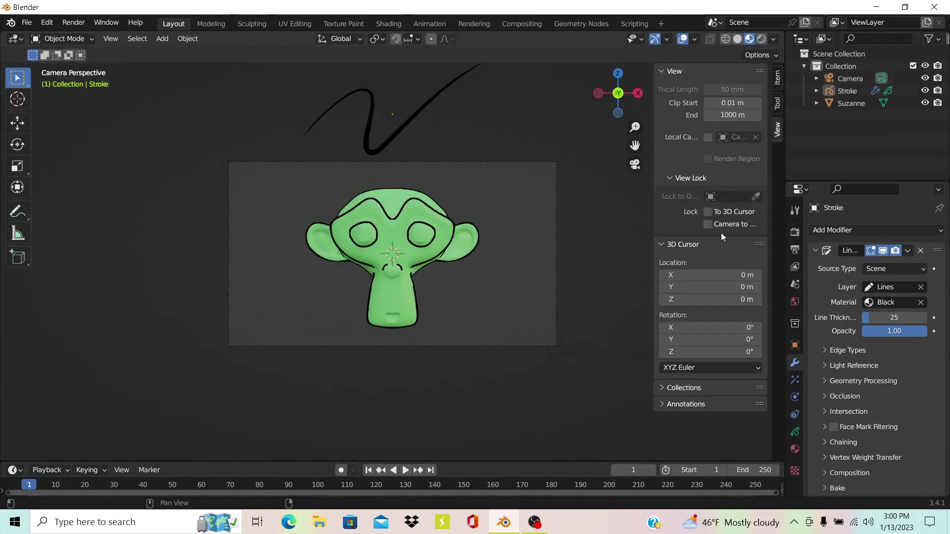
pyautogui.click(708, 225)
pyautogui.scroll(2, 392, 289)
pyautogui.moveTo(393, 290)
pyautogui.mouseDown(button='middle')
pyautogui.moveTo(411, 280)
pyautogui.moveTo(354, 289)
pyautogui.moveTo(384, 286)
pyautogui.moveTo(348, 299)
pyautogui.moveTo(403, 316)
pyautogui.moveTo(470, 287)
pyautogui.moveTo(519, 282)
pyautogui.moveTo(568, 212)
pyautogui.moveTo(543, 216)
pyautogui.moveTo(532, 251)
pyautogui.mouseUp(button='middle')
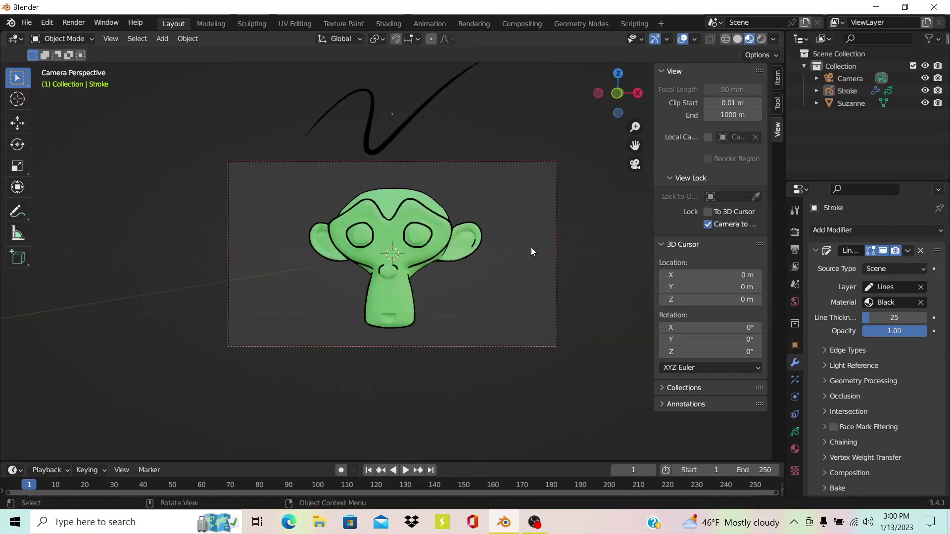